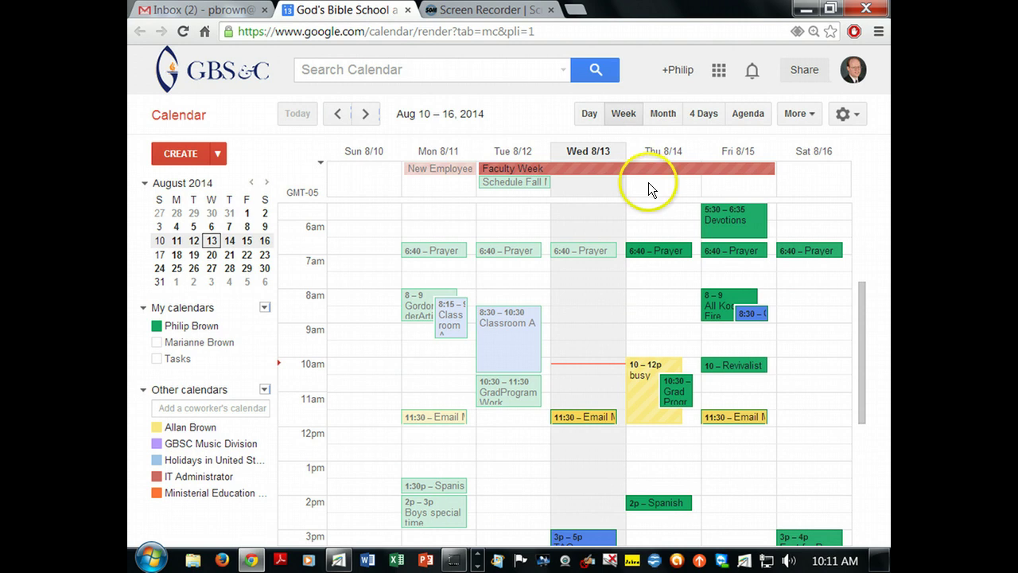
Show the week of August 24 – 30, 2014 in the calendar.
left_click(177, 272)
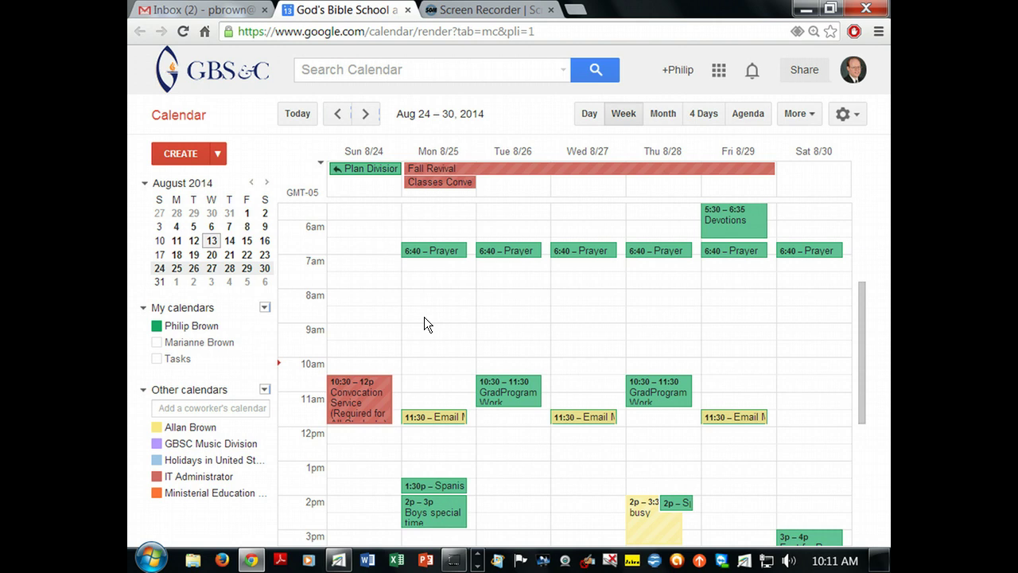
left_click_drag(424, 319, 424, 336)
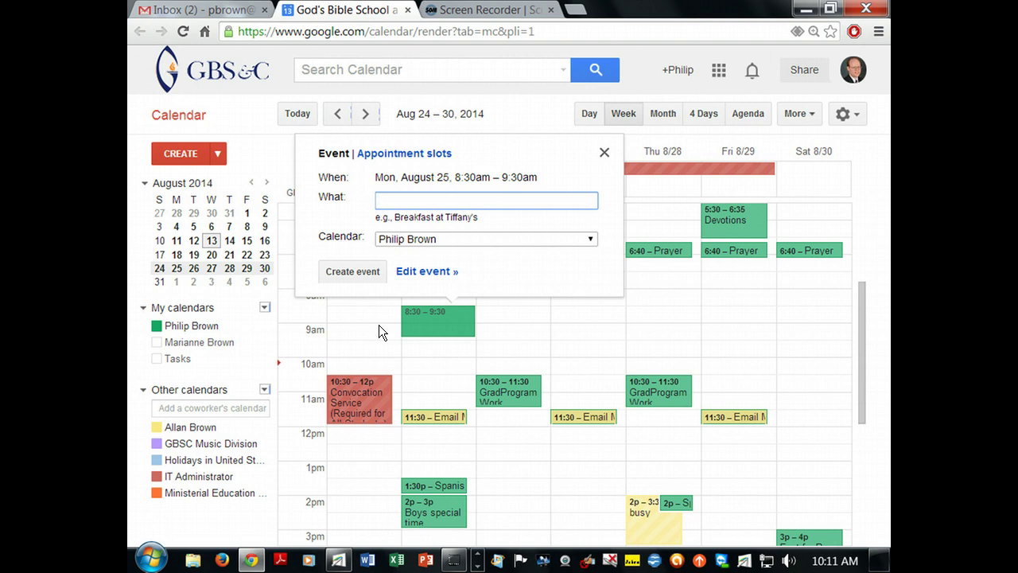
type("Adv")
left_click(426, 311)
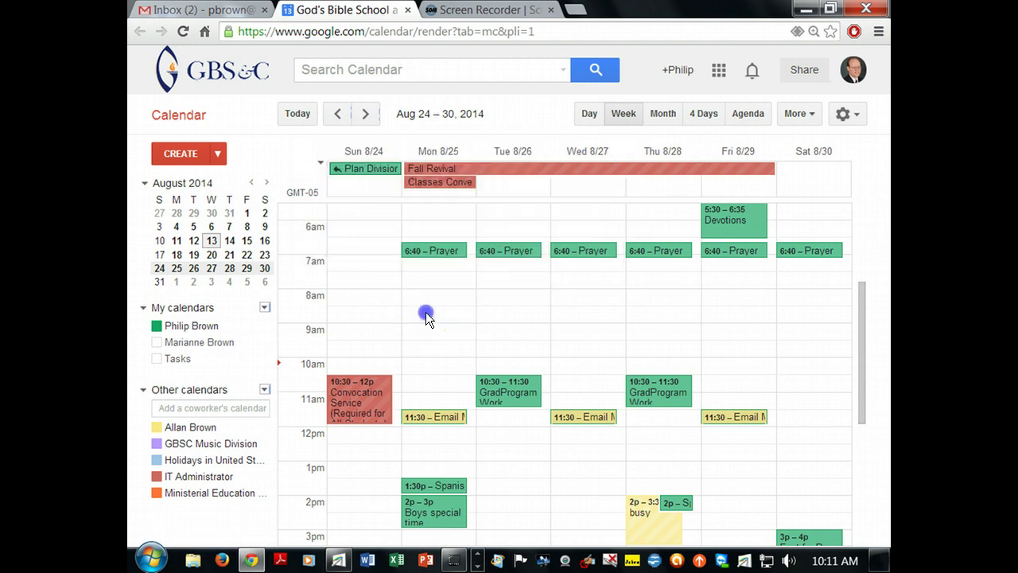
Start an event titled AdvHom on Monday, August 25, from 8:30am to 9:30am and open its full details.
left_click_drag(426, 313, 427, 322)
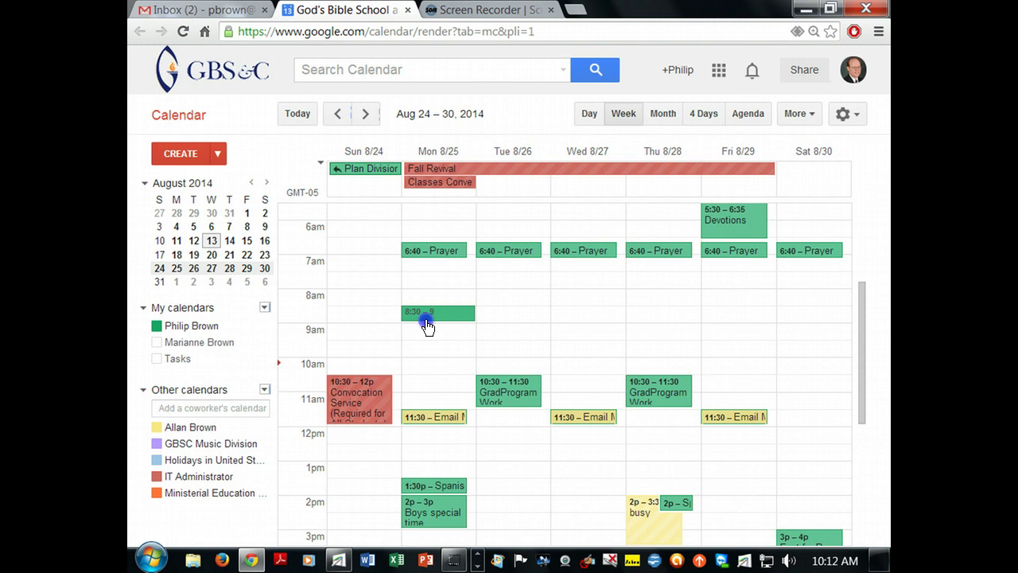
left_click_drag(427, 326, 427, 334)
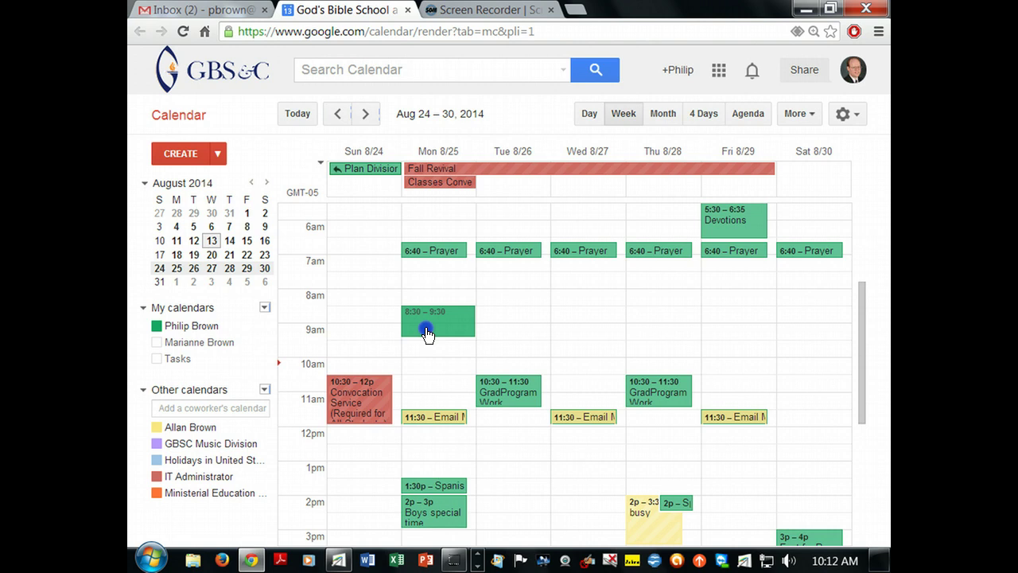
left_click_drag(427, 334, 426, 334)
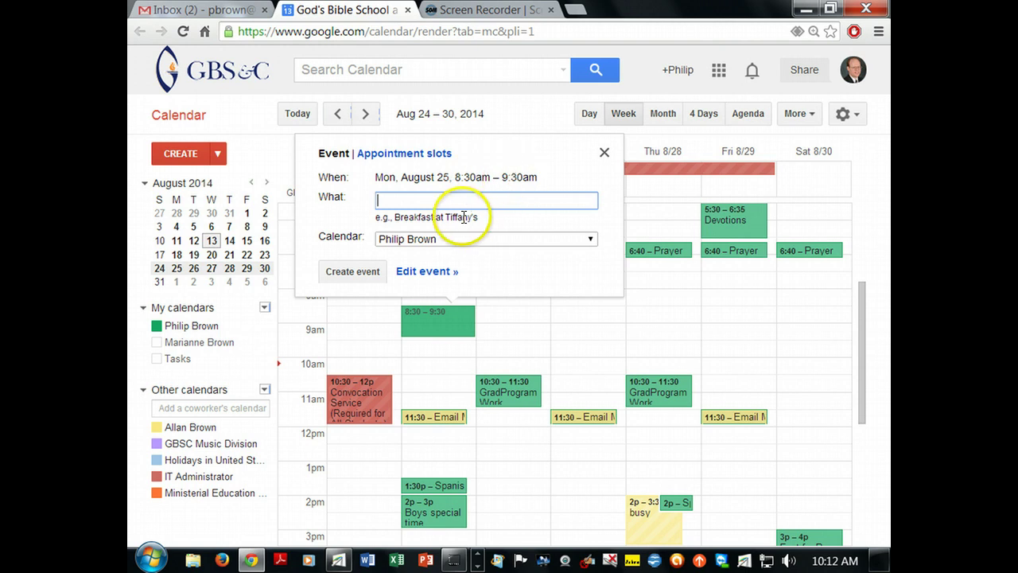
type("AdvHom")
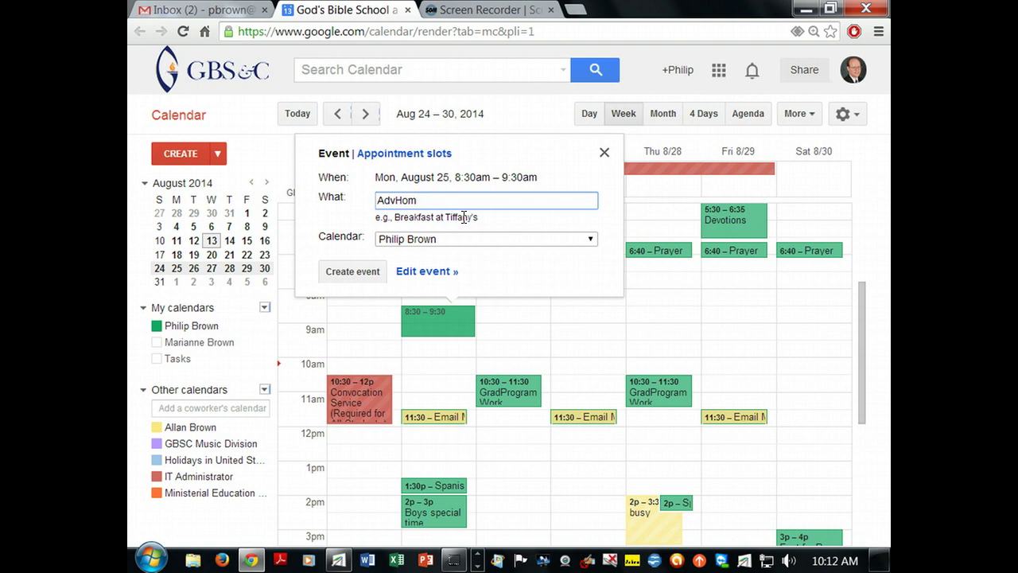
left_click(428, 274)
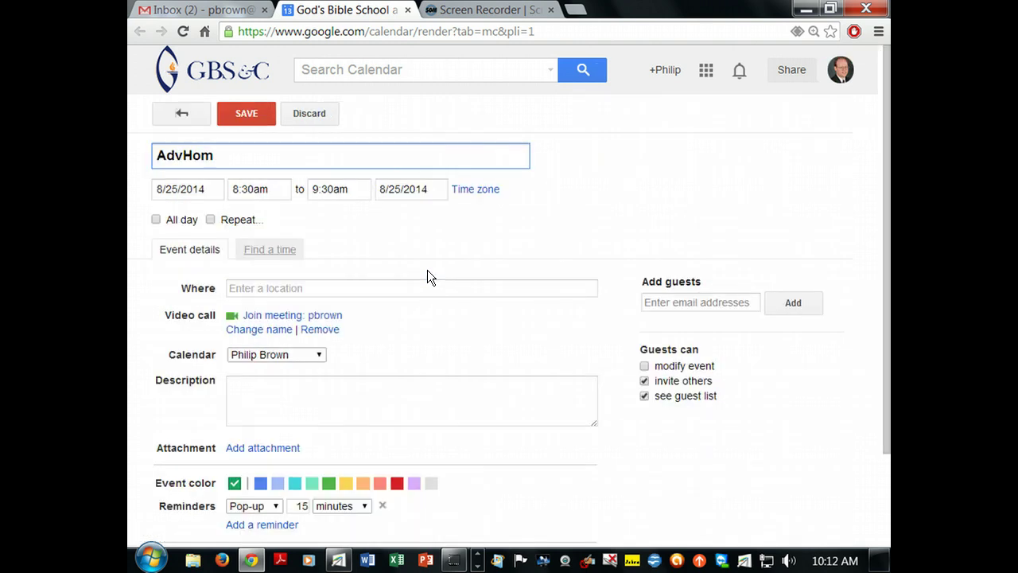
Set the AdvHom event to start at 8:50am and end at 9:40am.
left_click(243, 189)
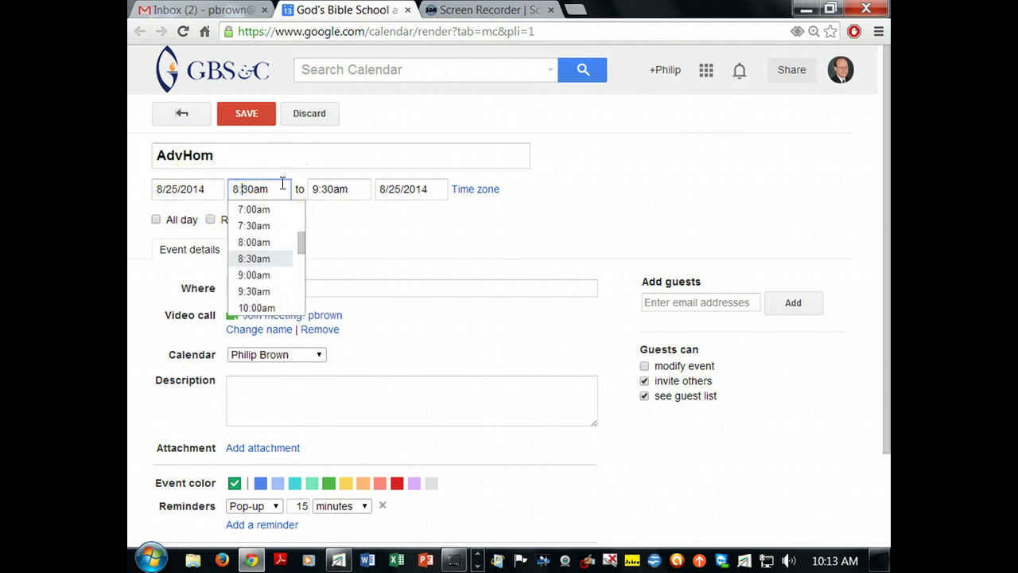
key("Delete")
type("5")
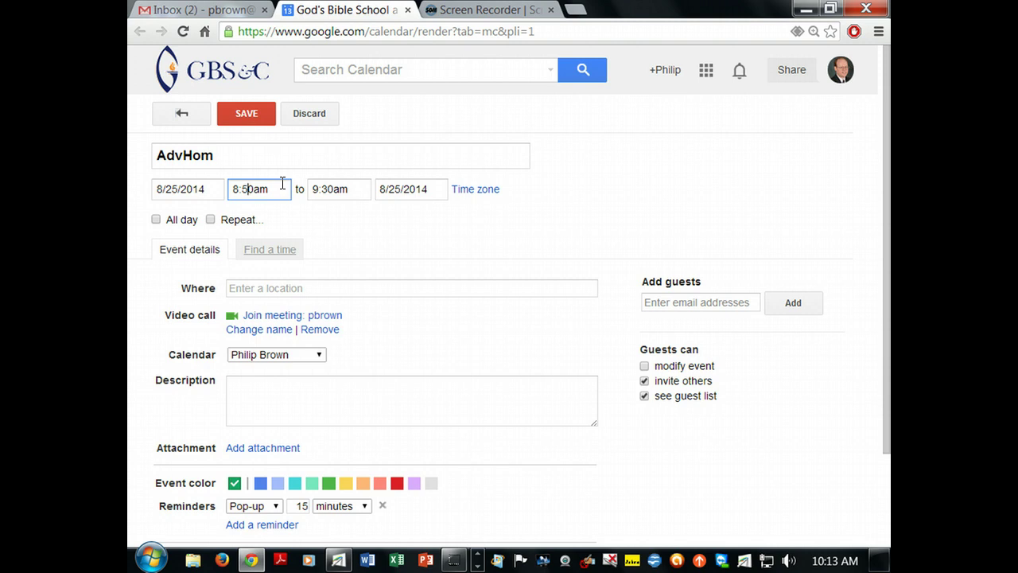
key("Tab")
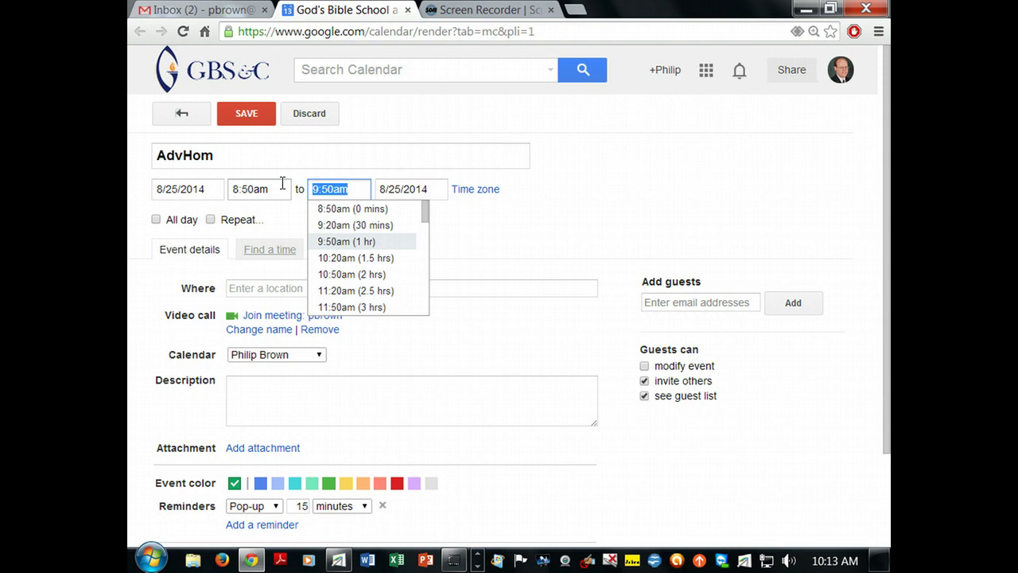
left_click(326, 189)
left_click(329, 187)
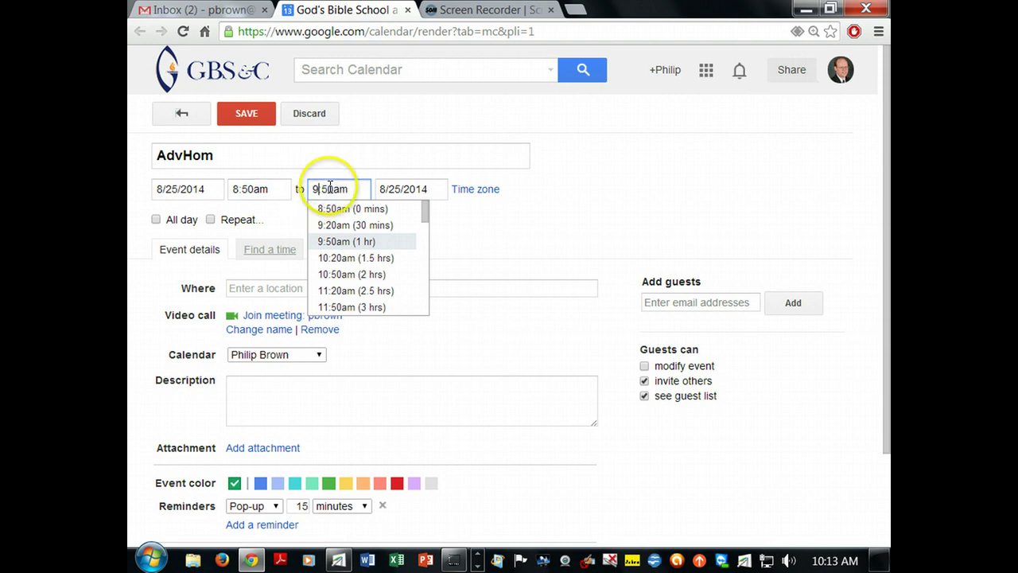
key("BackSpace")
type("4")
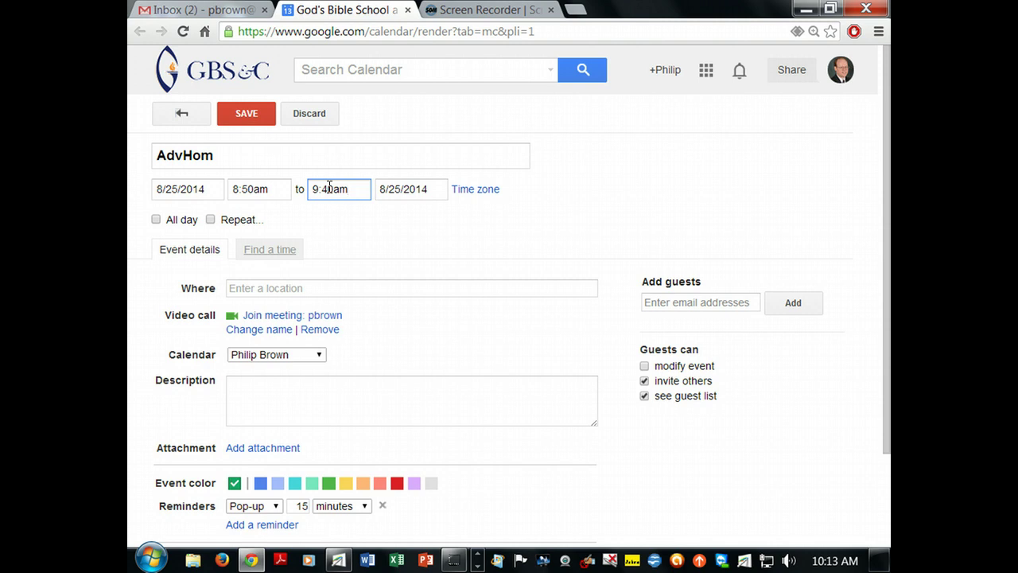
Make the AdvHom event repeat weekly on Monday, Wednesday and Friday.
left_click(210, 220)
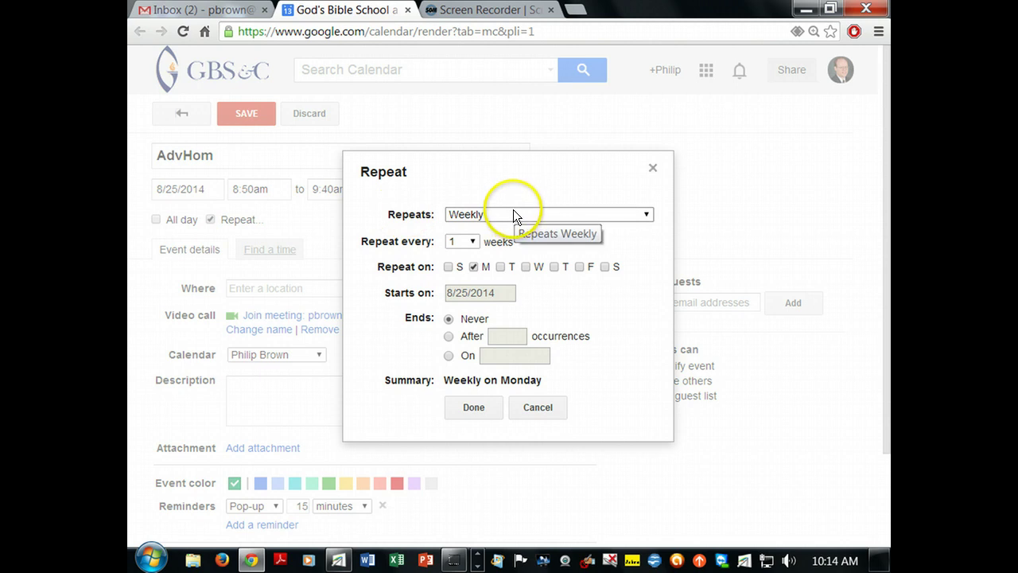
left_click(525, 266)
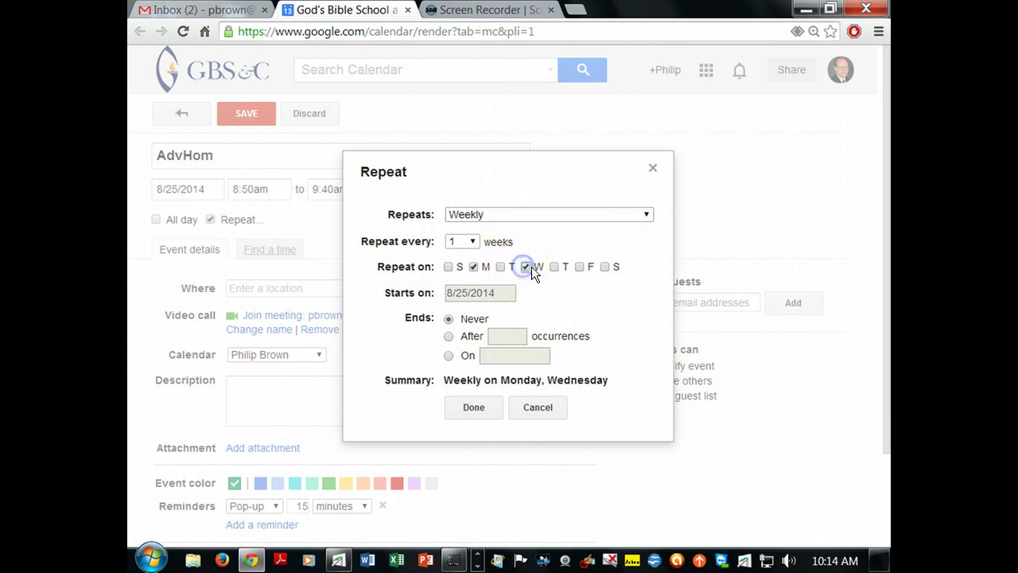
left_click(579, 266)
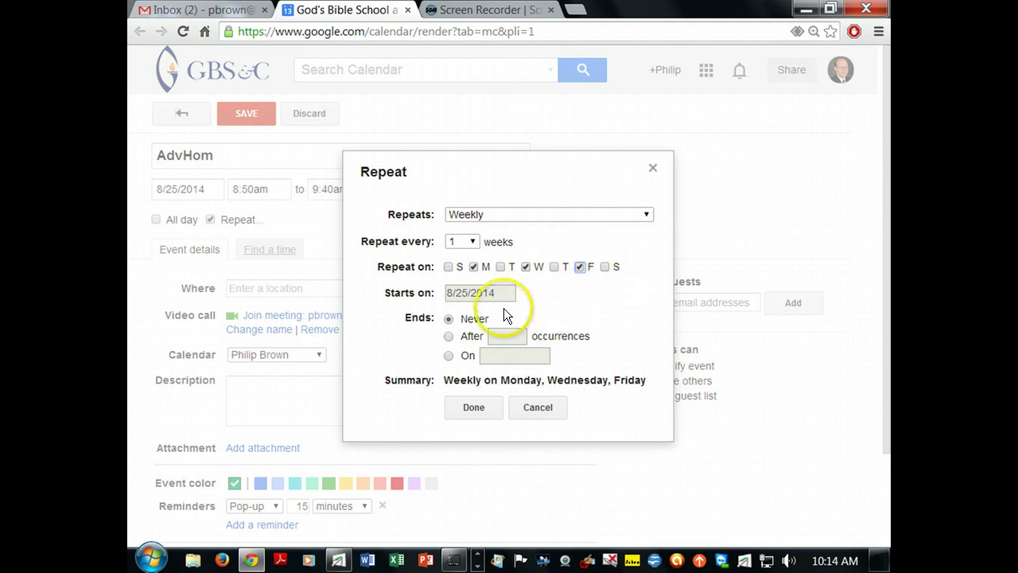
Set the recurrence to end on 12/12/2014 and save the AdvHom event.
left_click(450, 357)
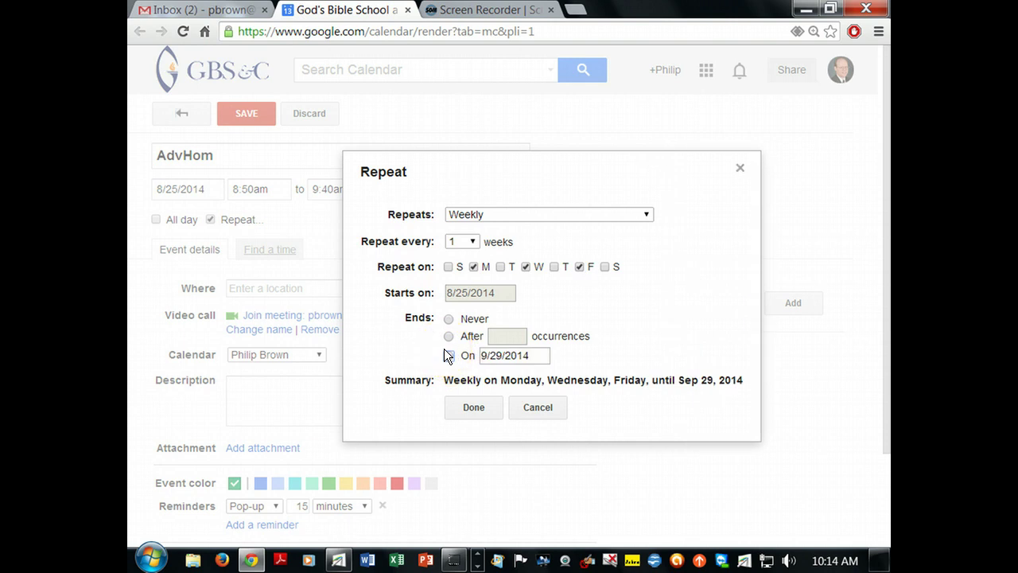
left_click(480, 356)
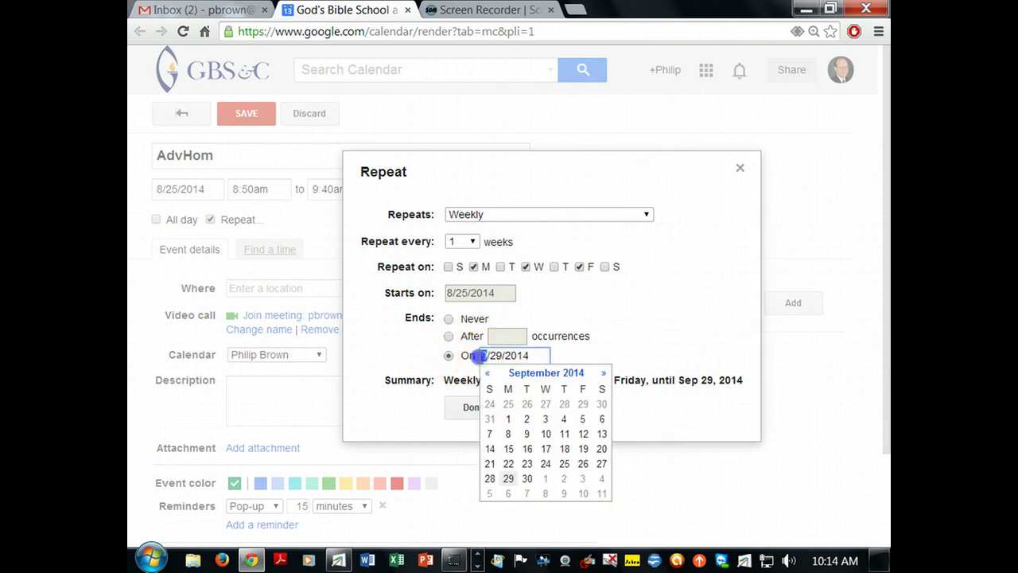
type("12")
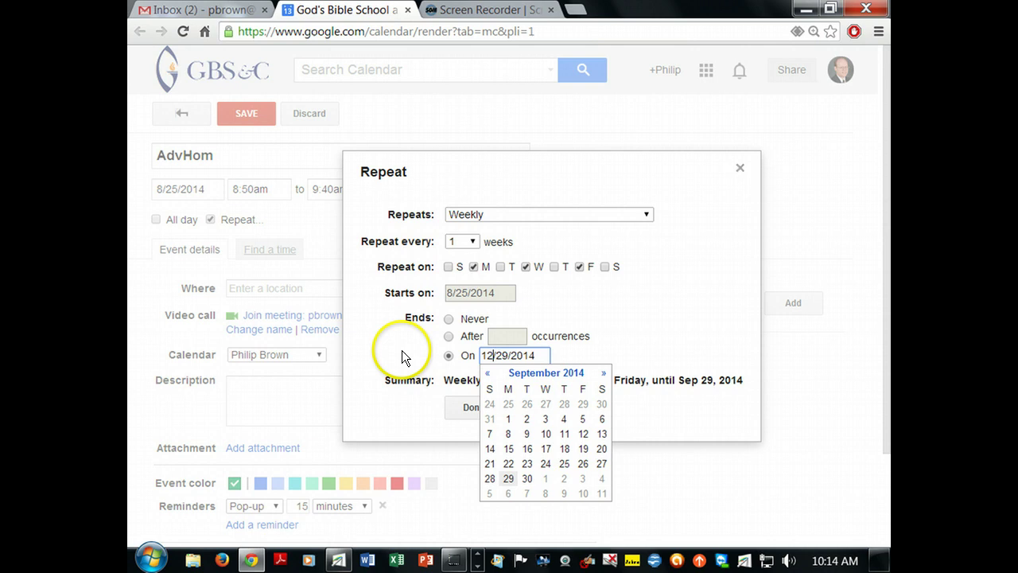
left_click(499, 356)
double_click(499, 356)
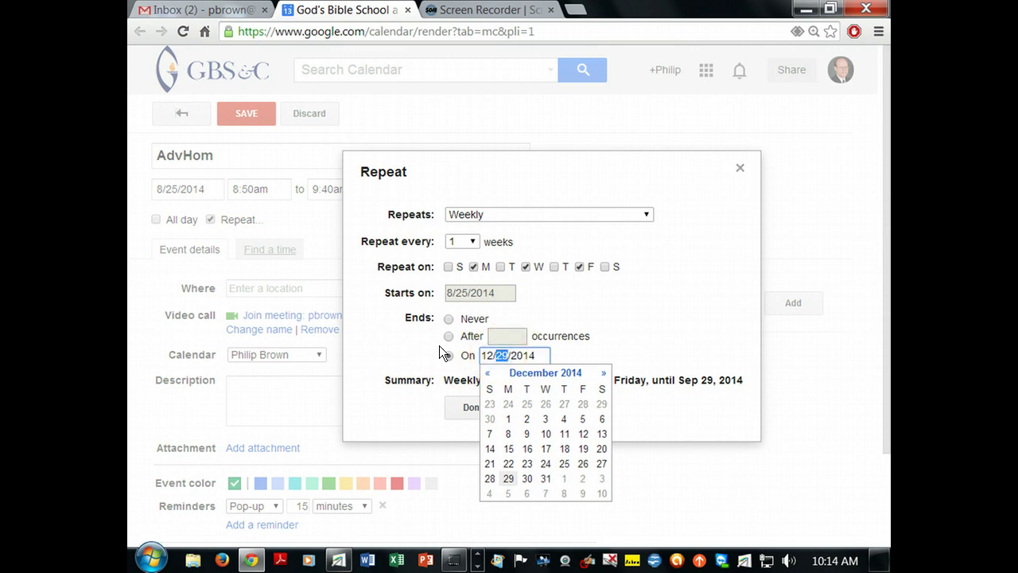
type("15")
key("BackSpace")
left_click(440, 348)
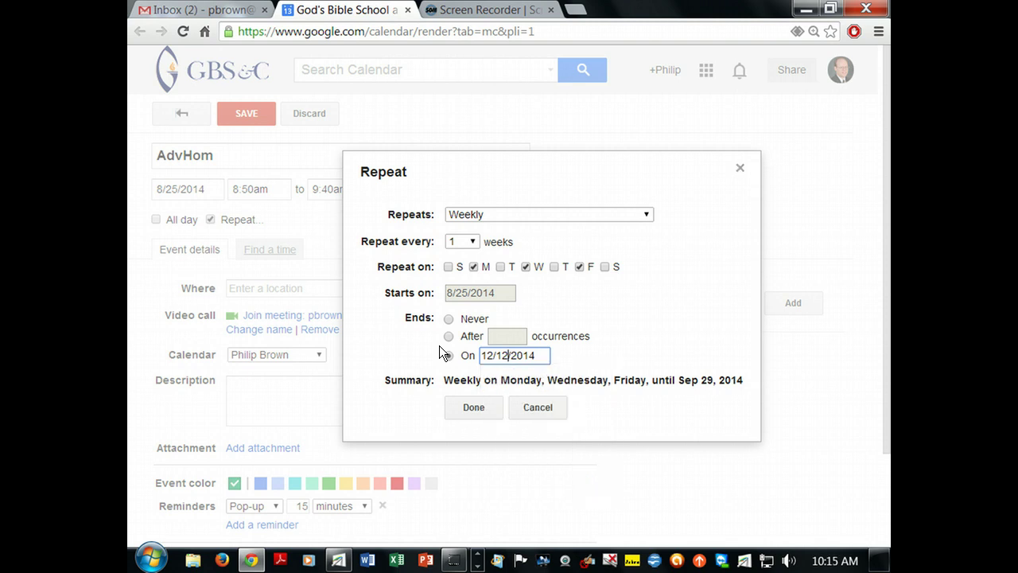
left_click(473, 409)
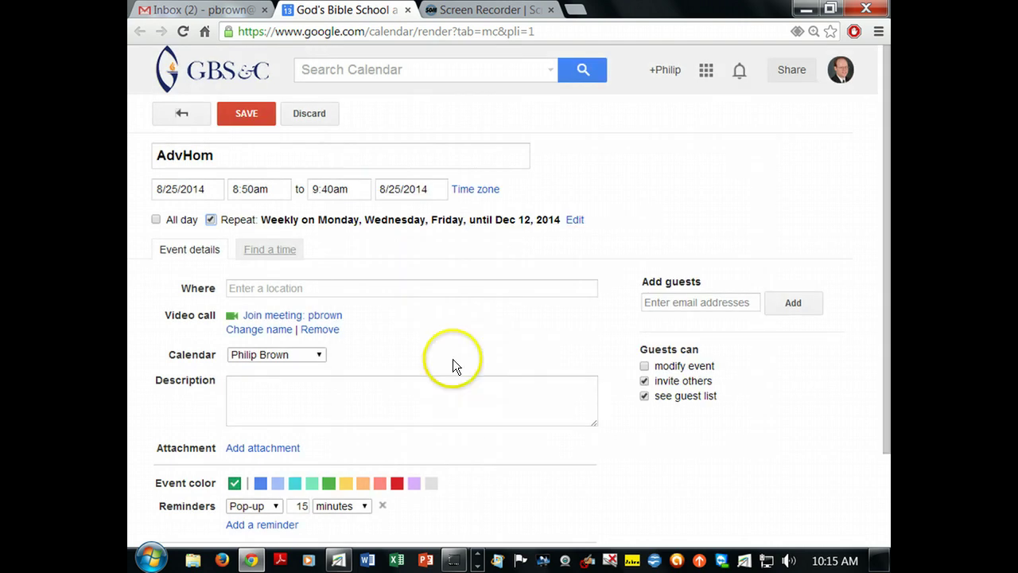
left_click(253, 127)
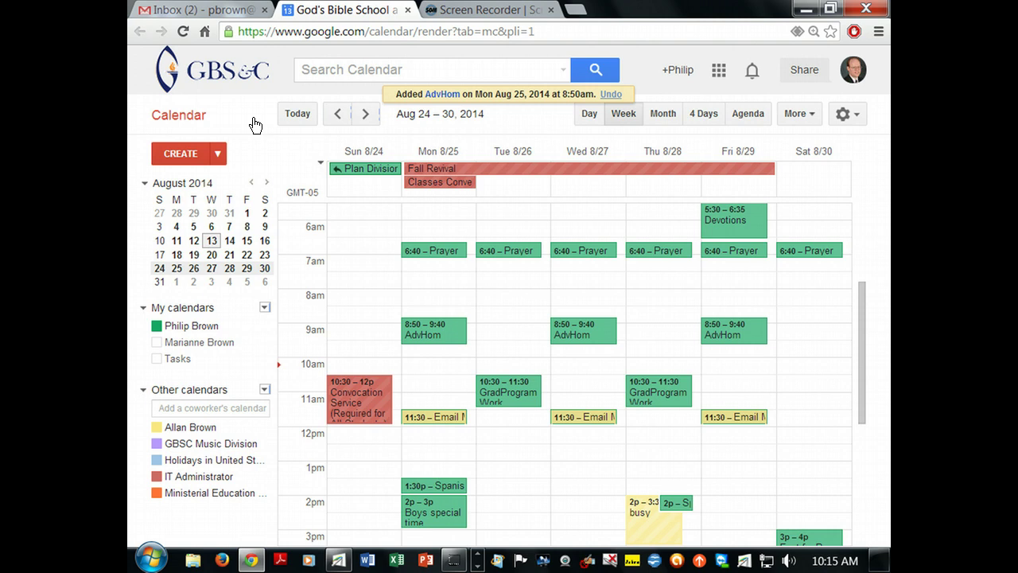
Delete only the Friday, August 29 instance of the recurring AdvHom event.
left_click(175, 269)
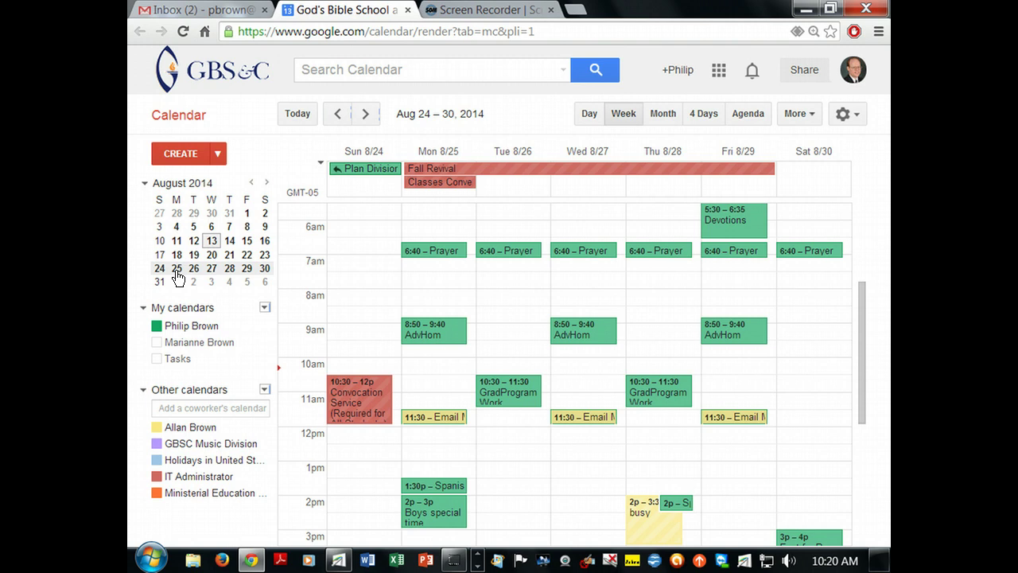
left_click(758, 331)
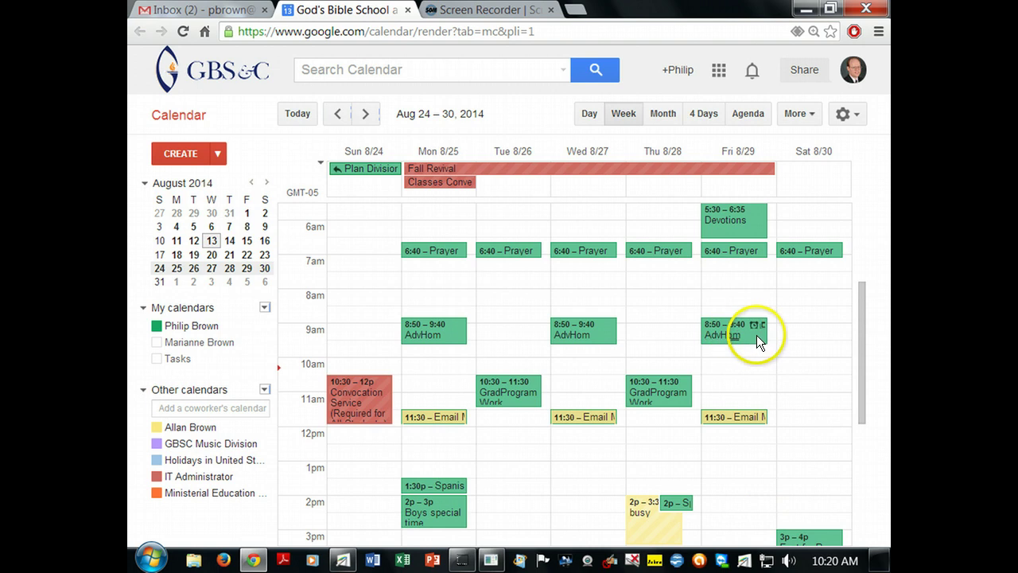
right_click(757, 335)
left_click(754, 336)
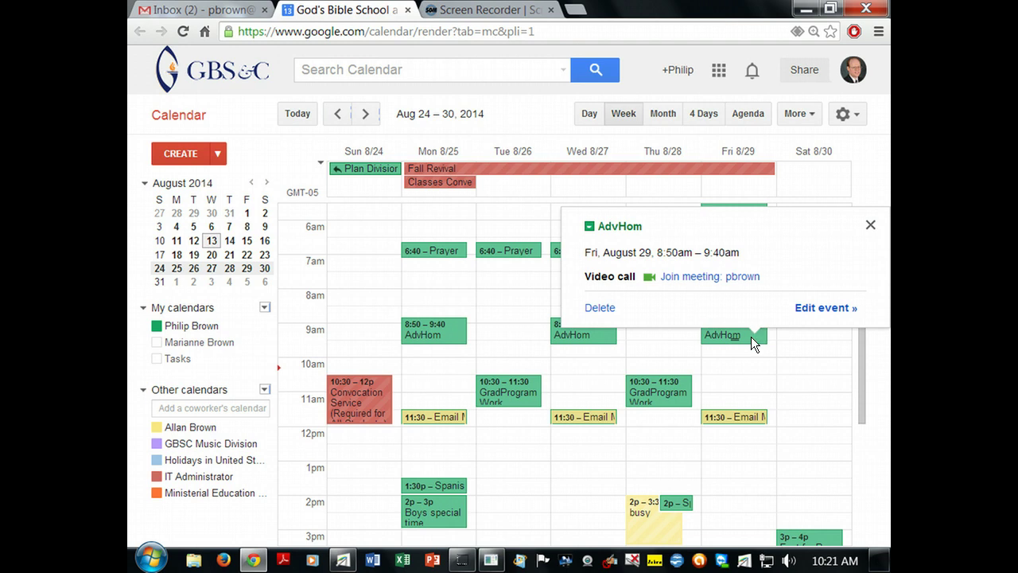
left_click(593, 314)
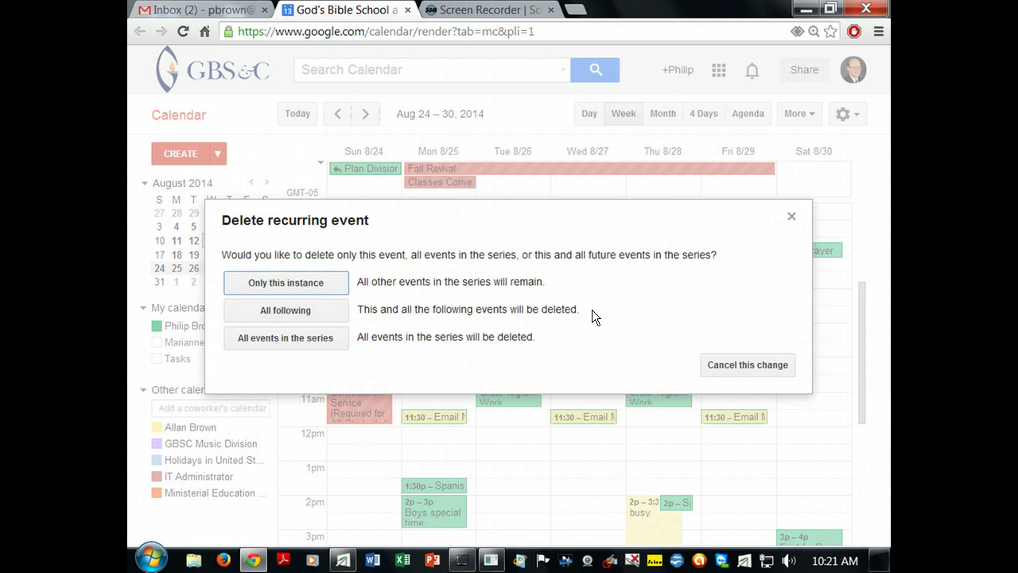
left_click(284, 283)
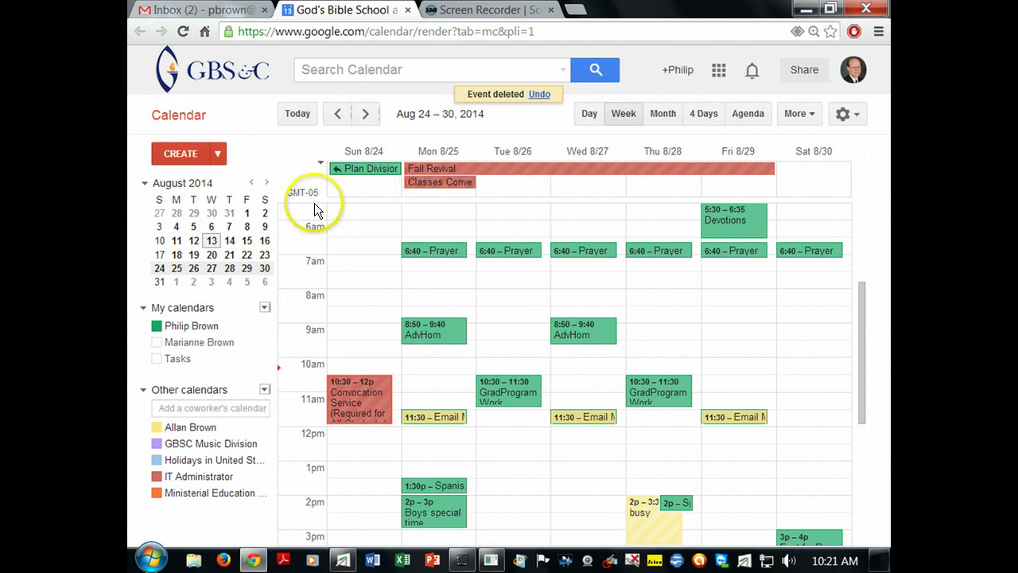
Open the TAG event on Wednesday, August 13, 2014 for editing.
left_click(208, 239)
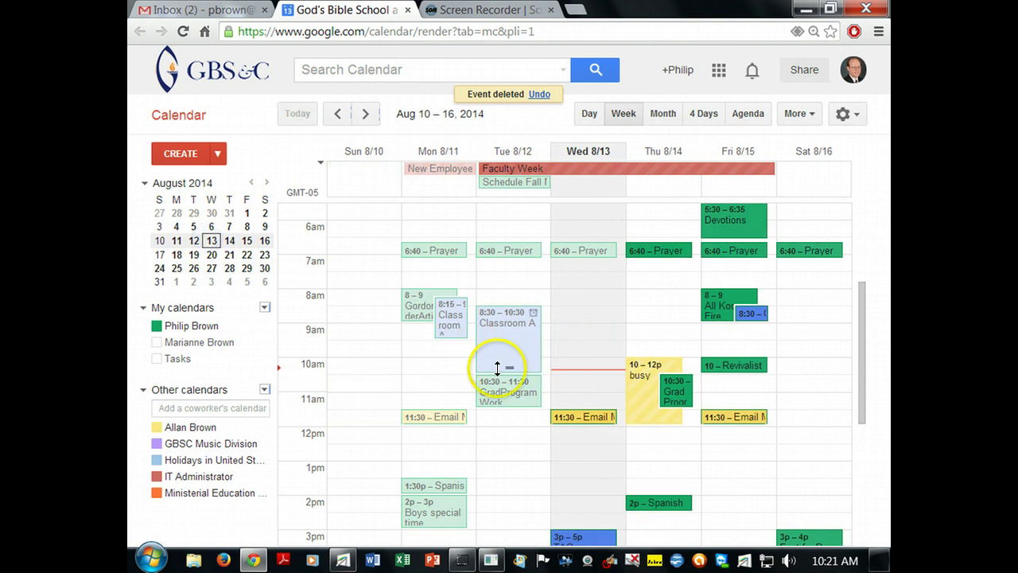
scroll(592, 435, "down", 5)
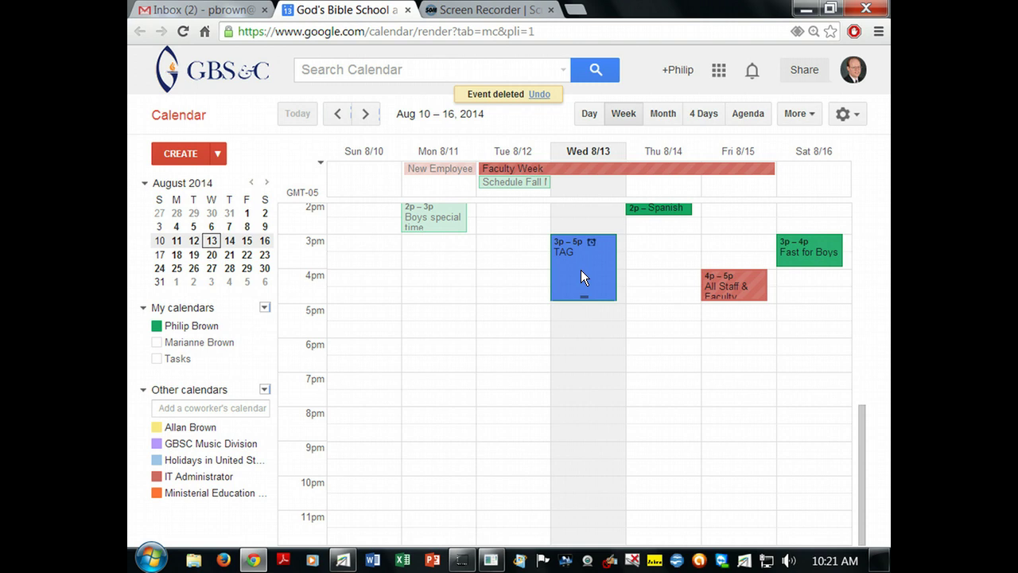
left_click(581, 271)
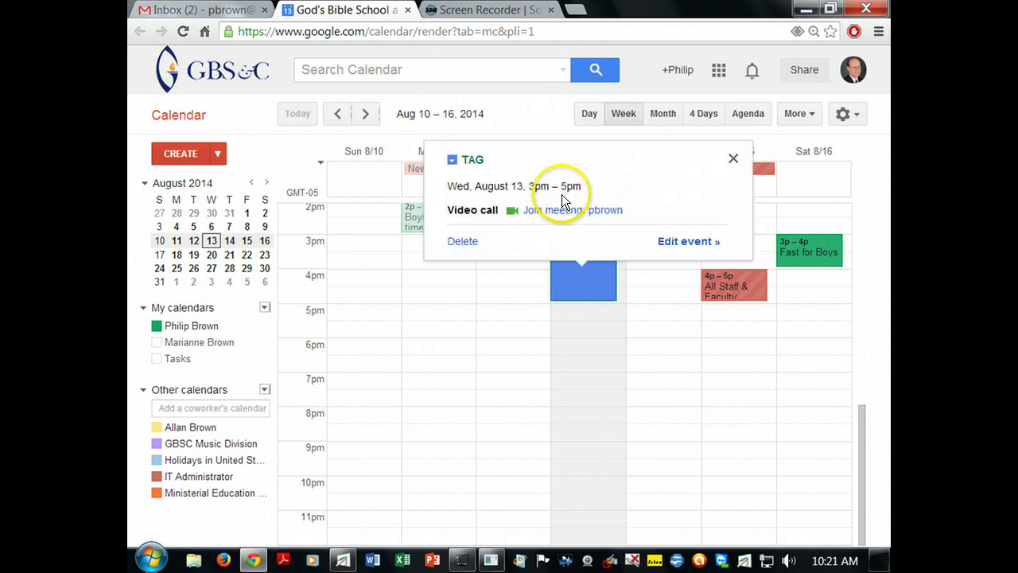
left_click(682, 243)
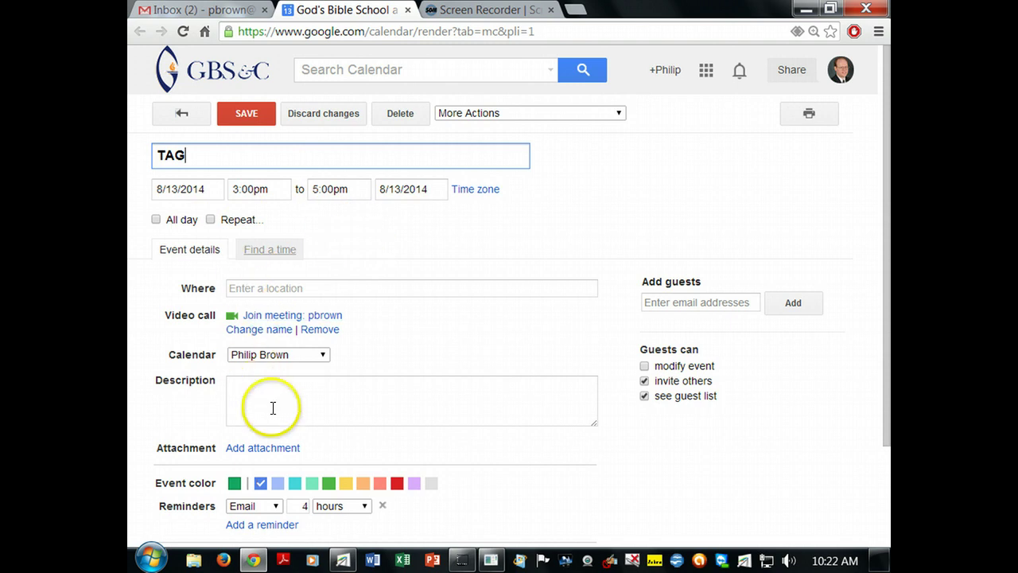
Switch the TAG event's reminder to Pop-up and back to Email, and discard the changes.
left_click(280, 506)
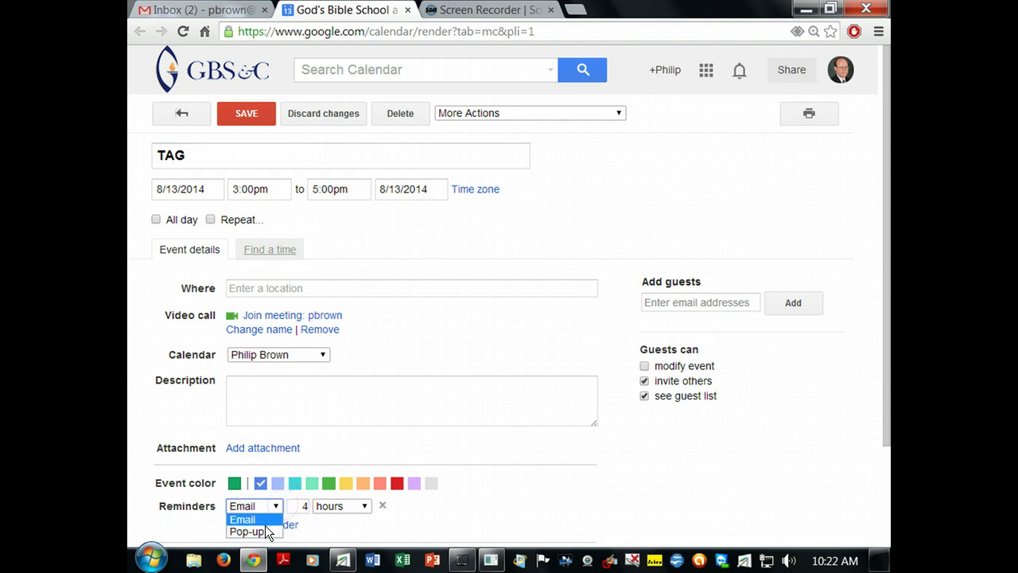
left_click(267, 532)
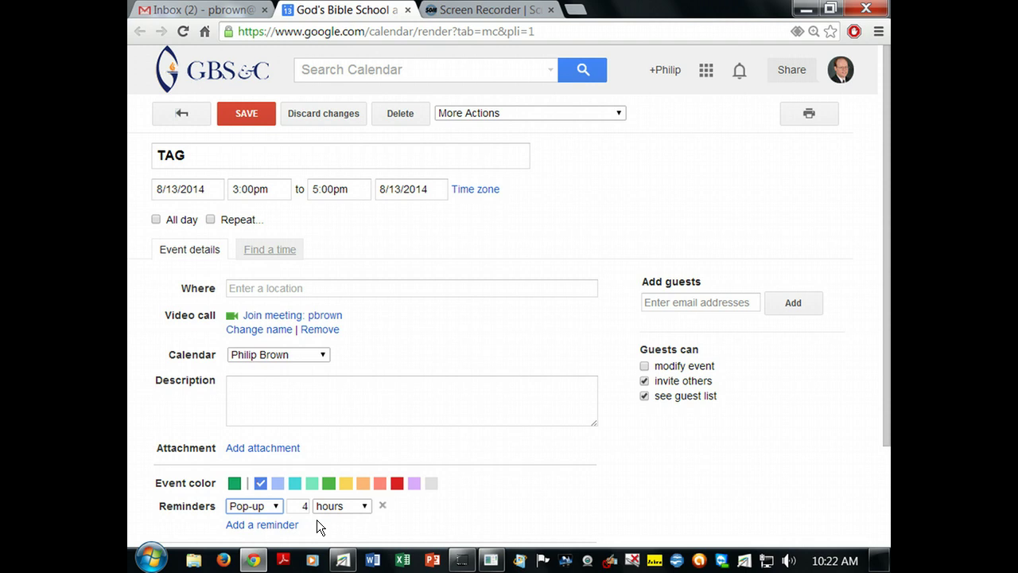
left_click(260, 502)
left_click(249, 516)
left_click(182, 116)
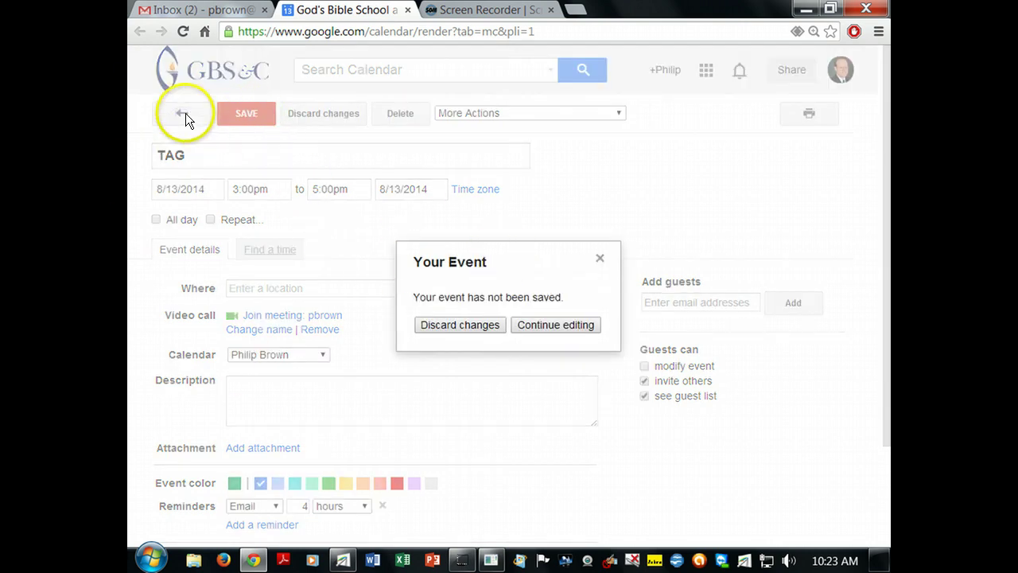
left_click(469, 327)
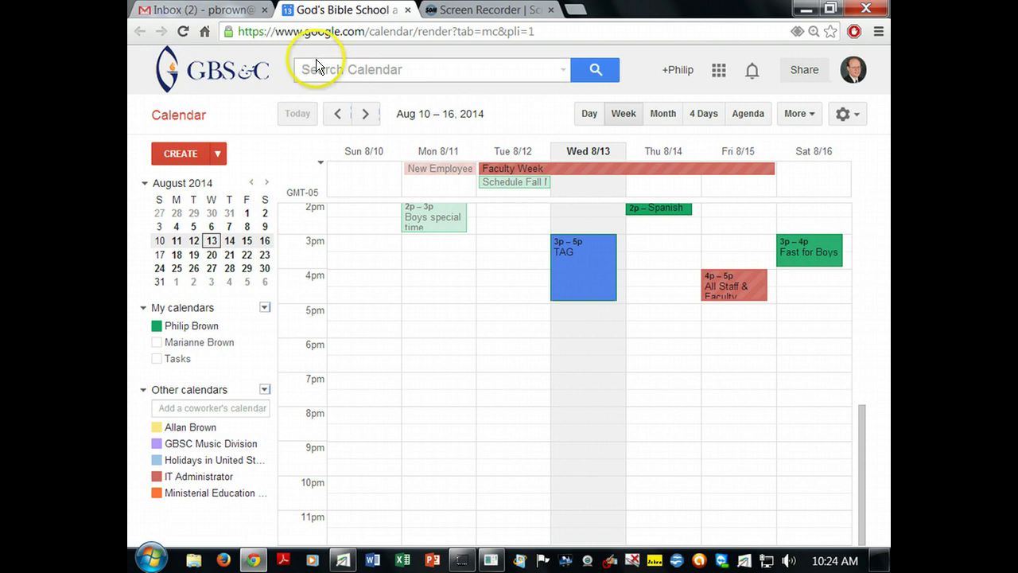
left_click(583, 258)
left_click(696, 230)
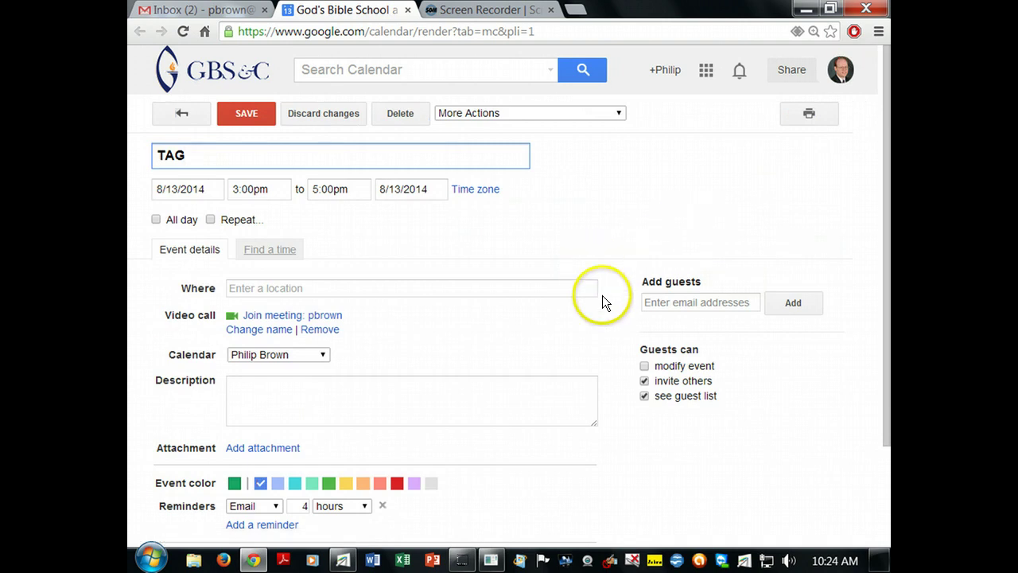
left_click(683, 304)
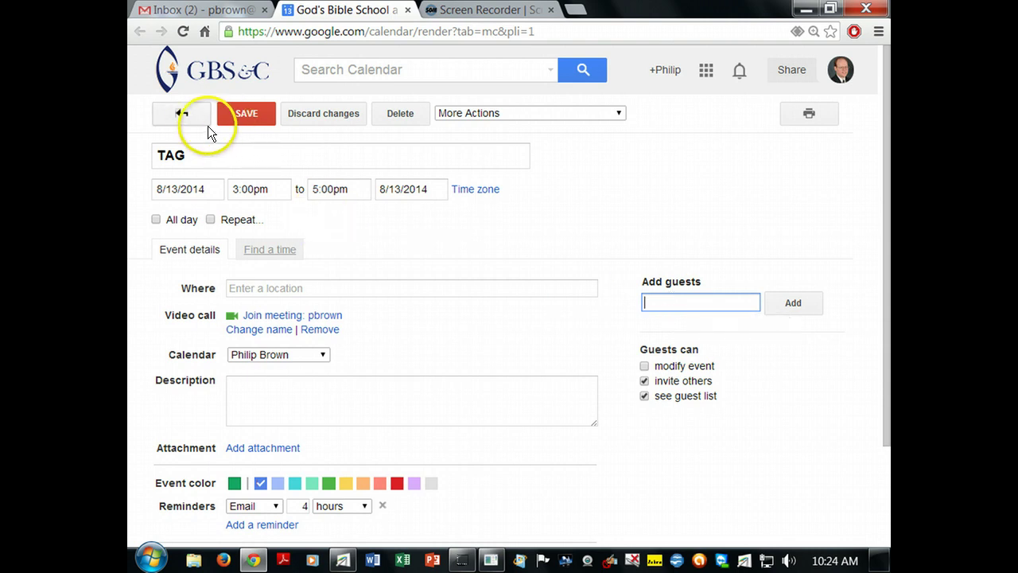
left_click(183, 116)
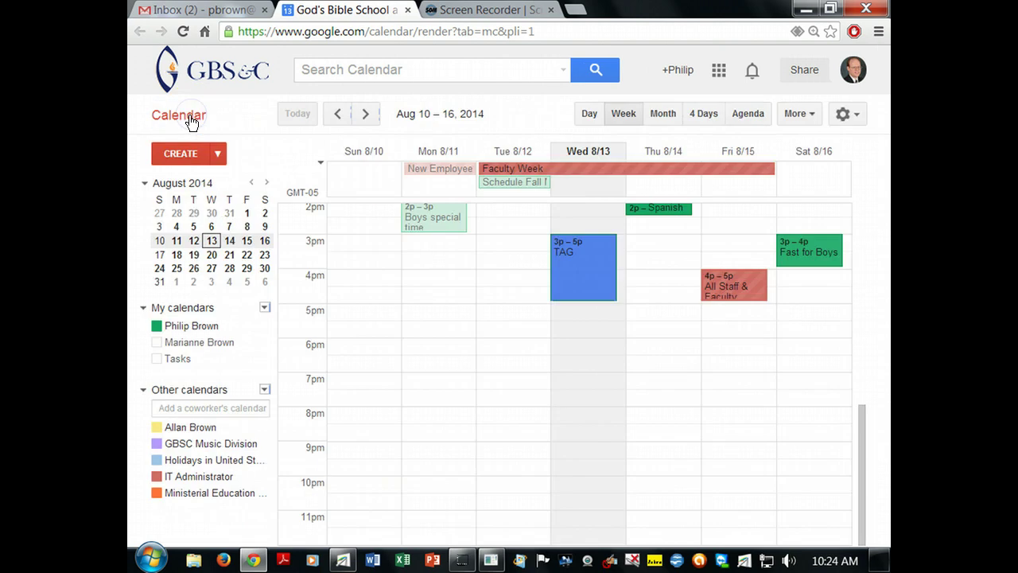
left_click(584, 262)
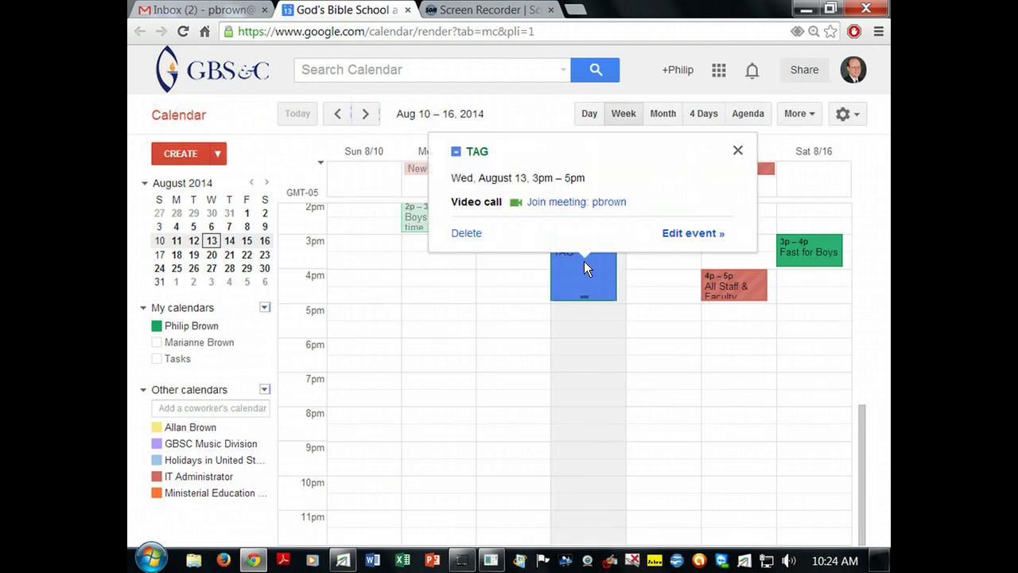
left_click(693, 233)
left_click(626, 238)
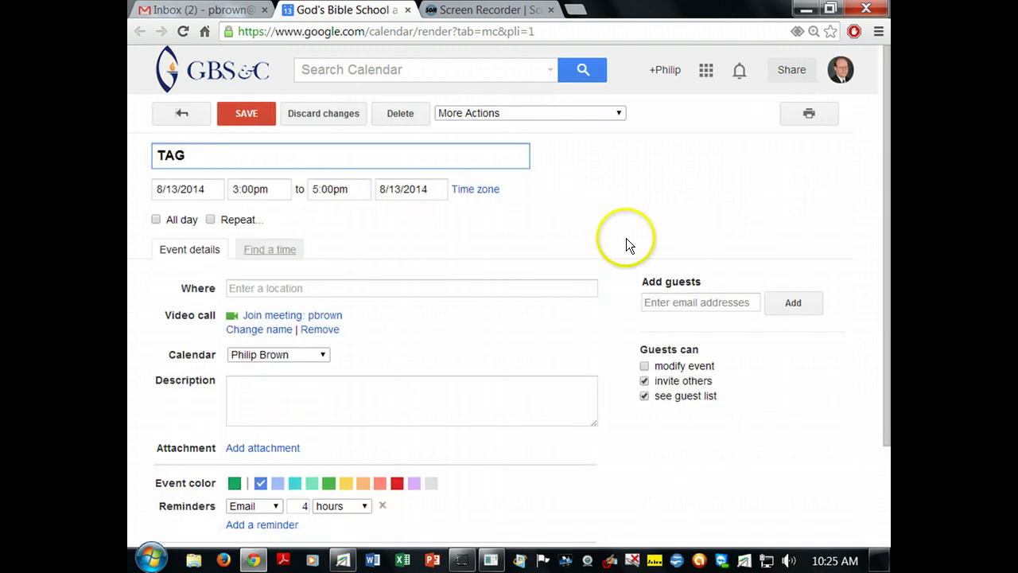
left_click(179, 116)
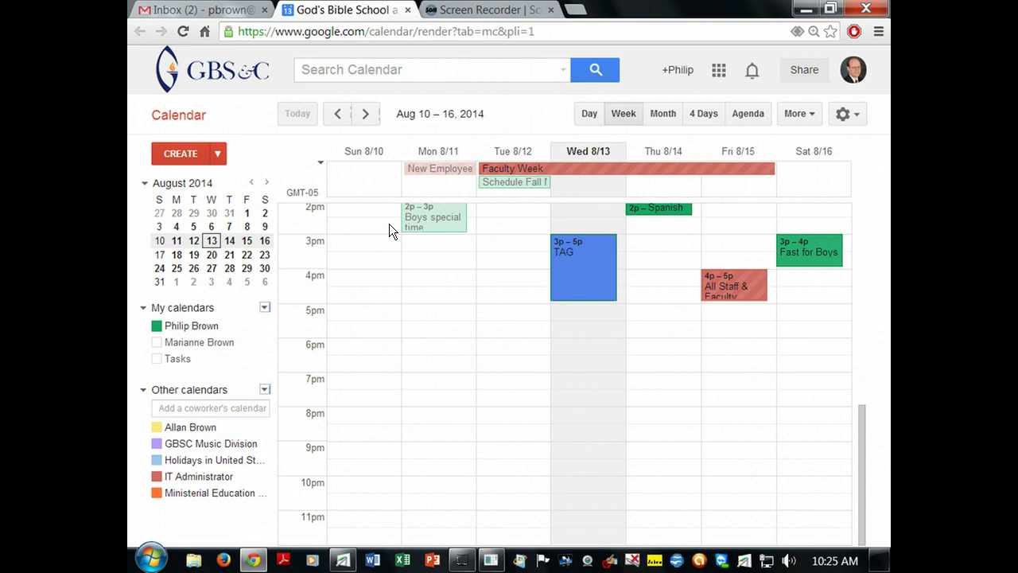
Open the TAG event on Wednesday, August 13 for editing and add a first colleague as guest.
left_click(578, 274)
left_click(672, 237)
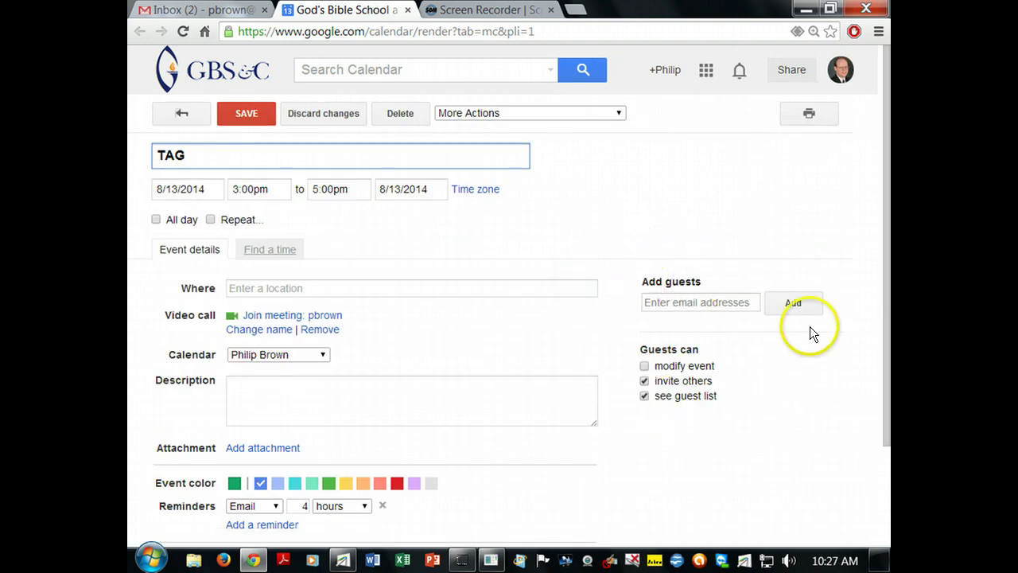
left_click(707, 302)
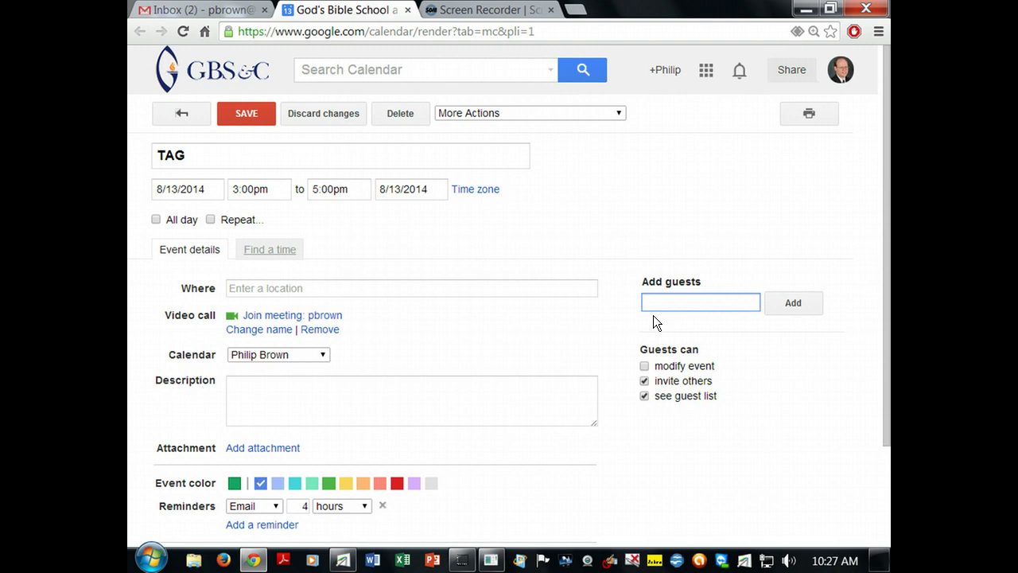
type("npop")
key("Return")
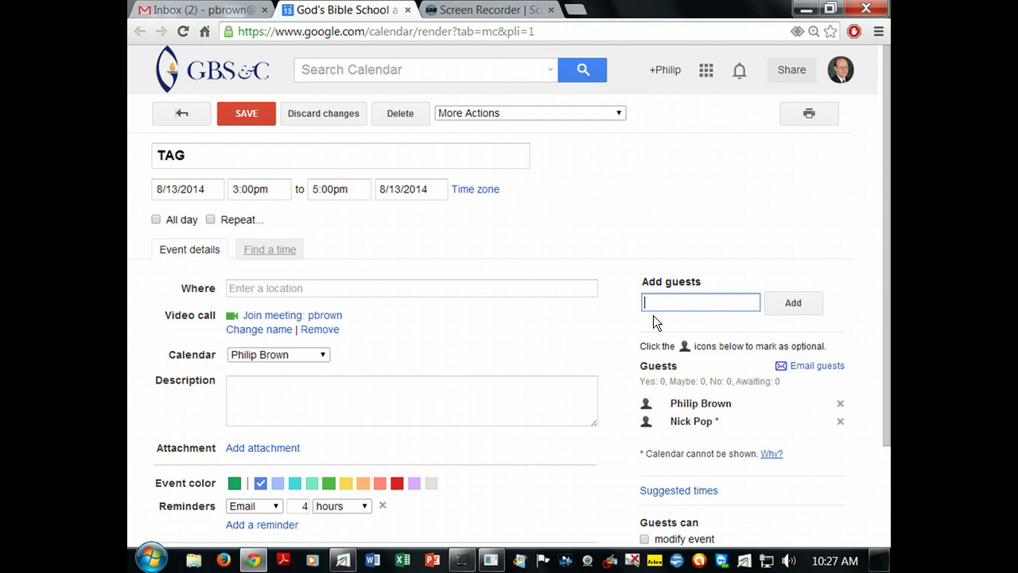
Add three more colleagues from the suggested contacts to the TAG event's guest list.
type("sharms")
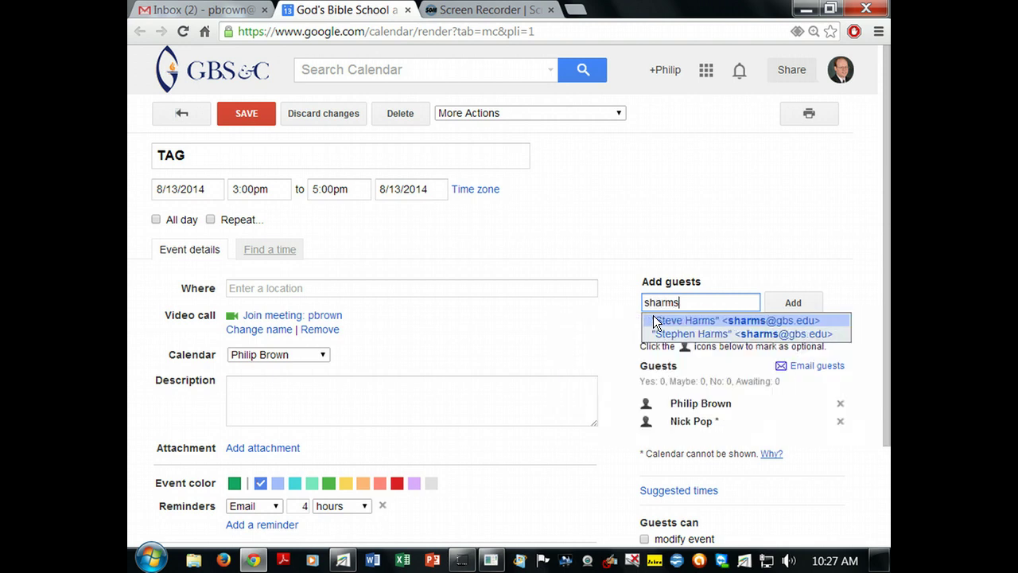
key("Return")
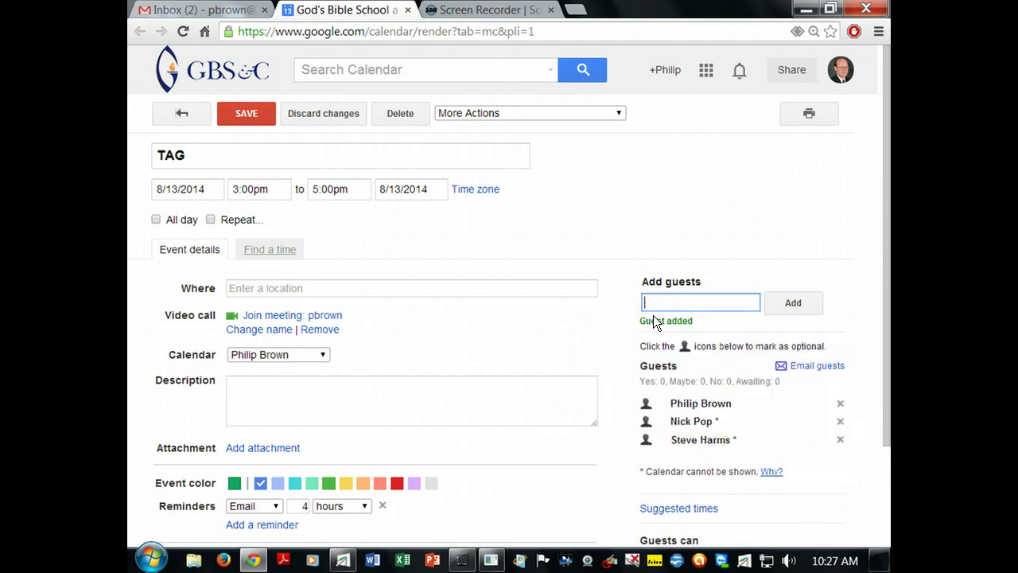
type("brad")
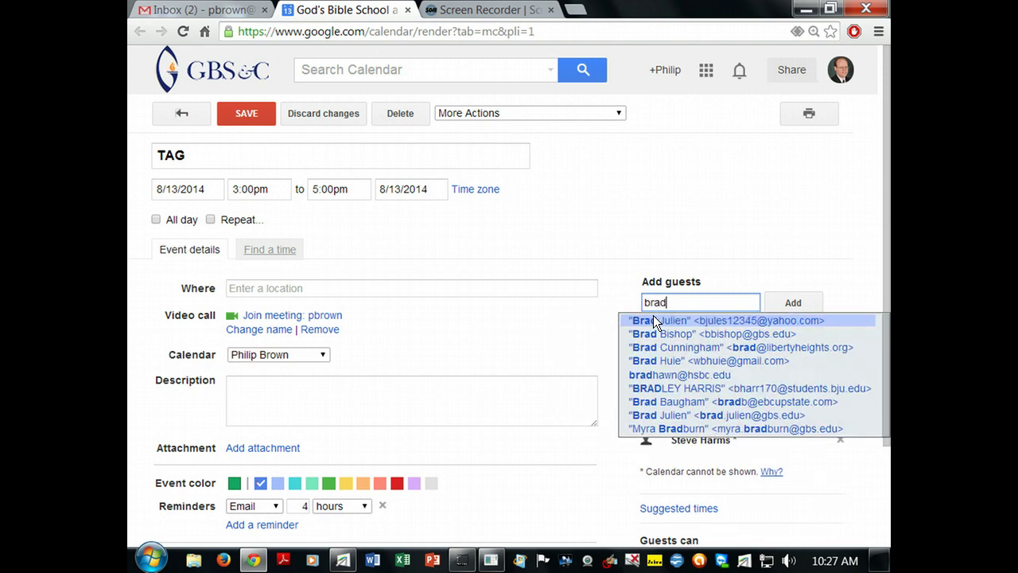
key("Down")
key("Return")
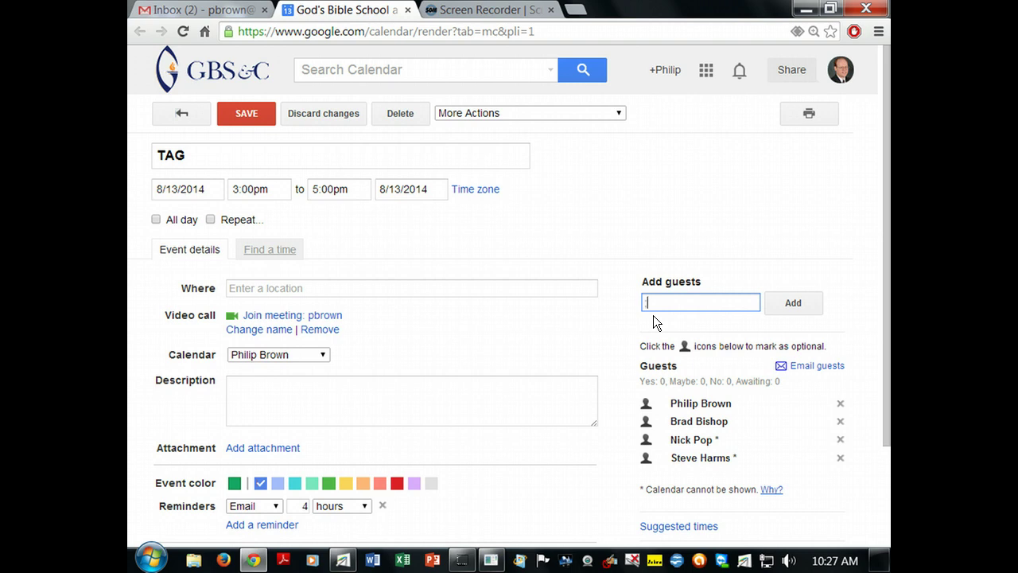
type("jav")
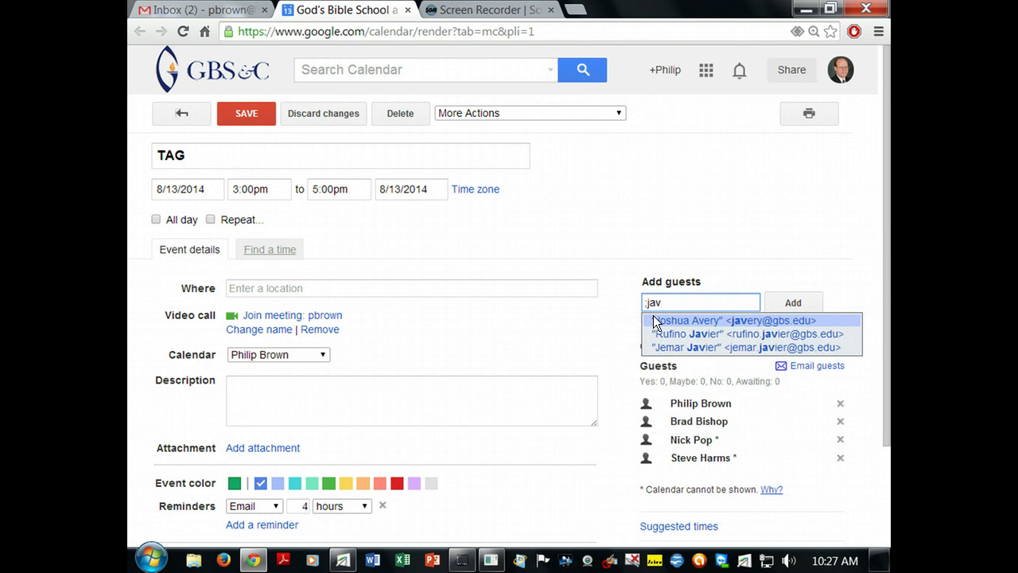
left_click(653, 317)
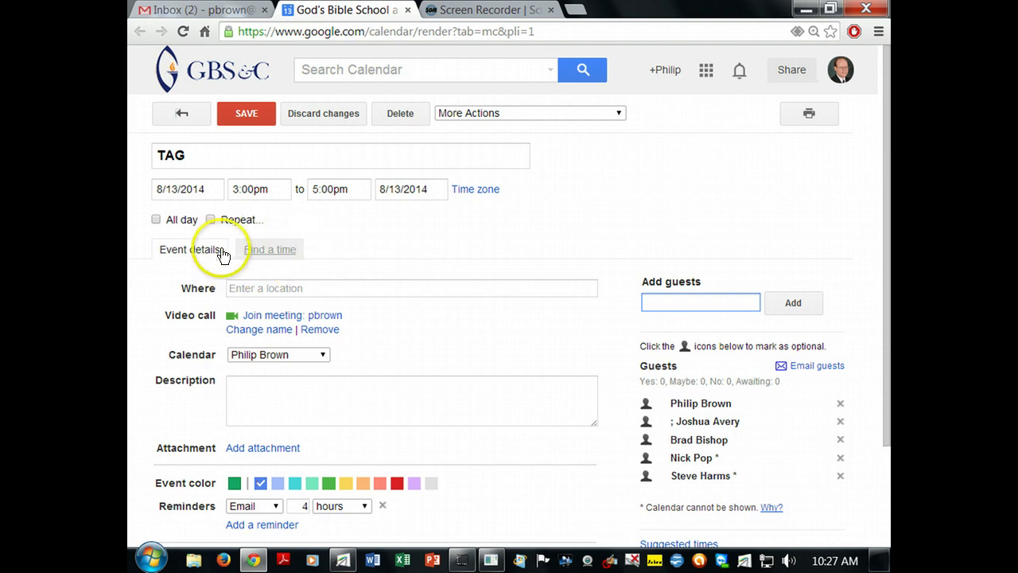
Show the guests' schedules with Find a time and add another colleague to compare availability.
left_click(269, 259)
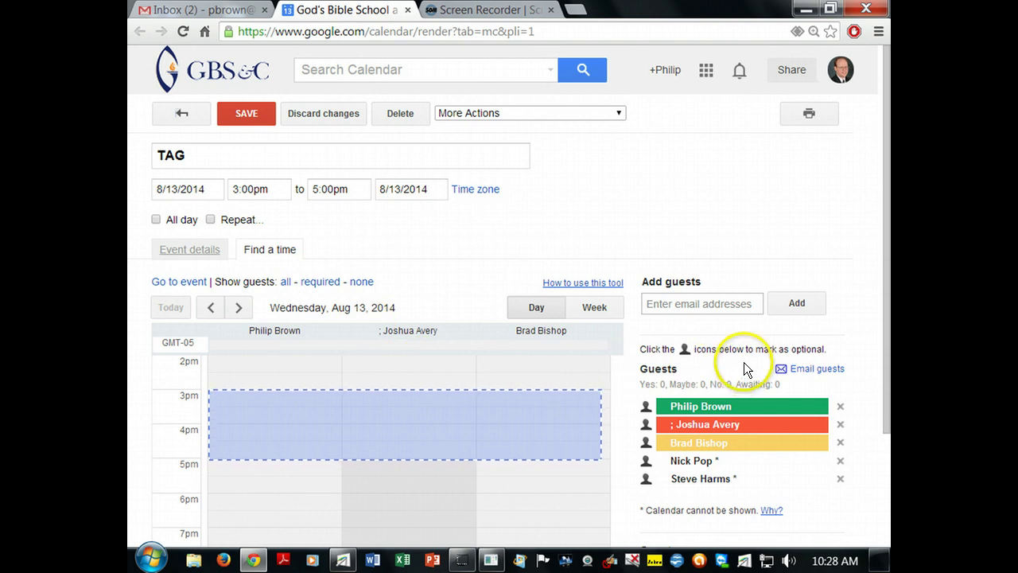
scroll(763, 373, "down", 1)
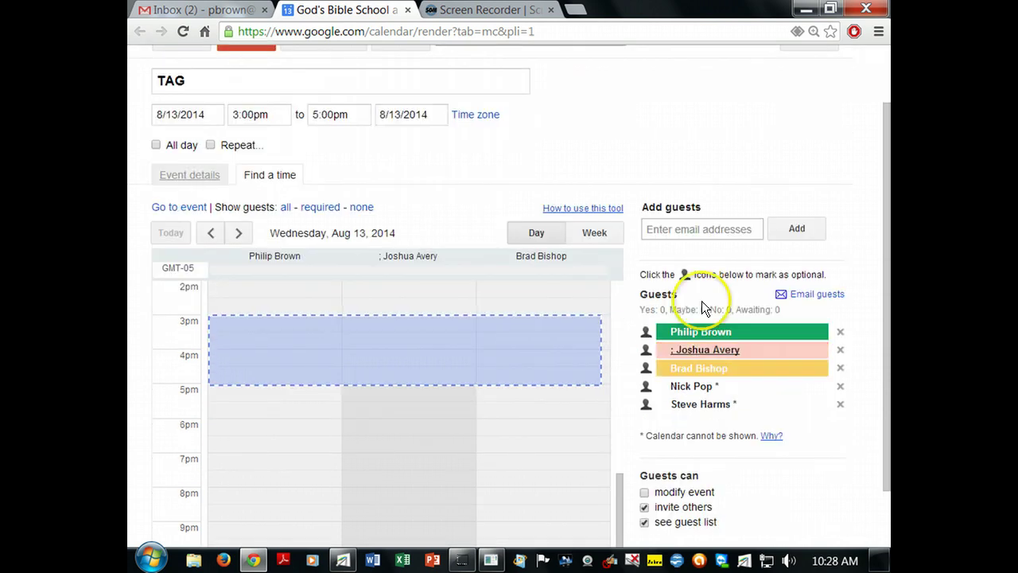
left_click(676, 231)
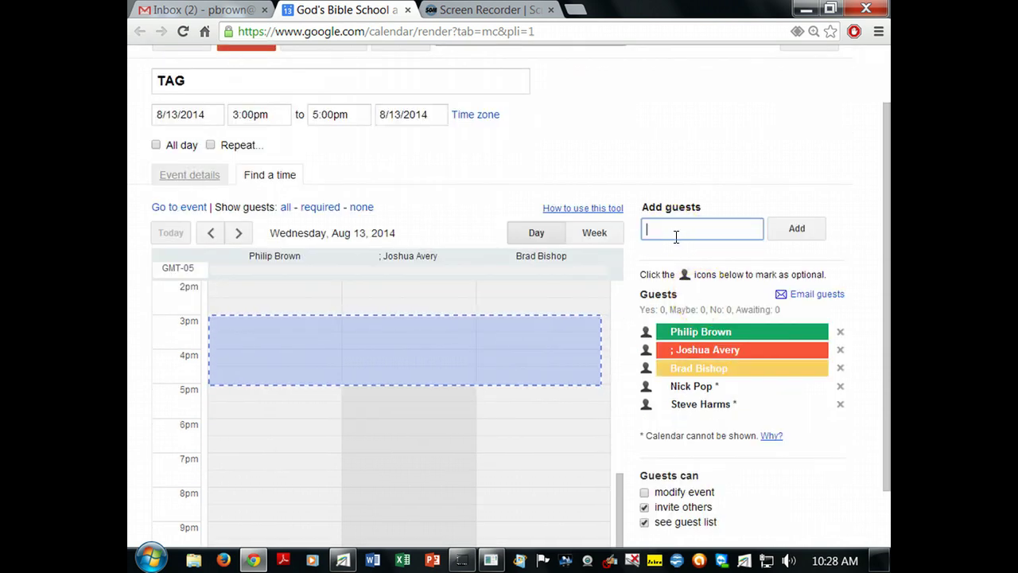
type("rwa")
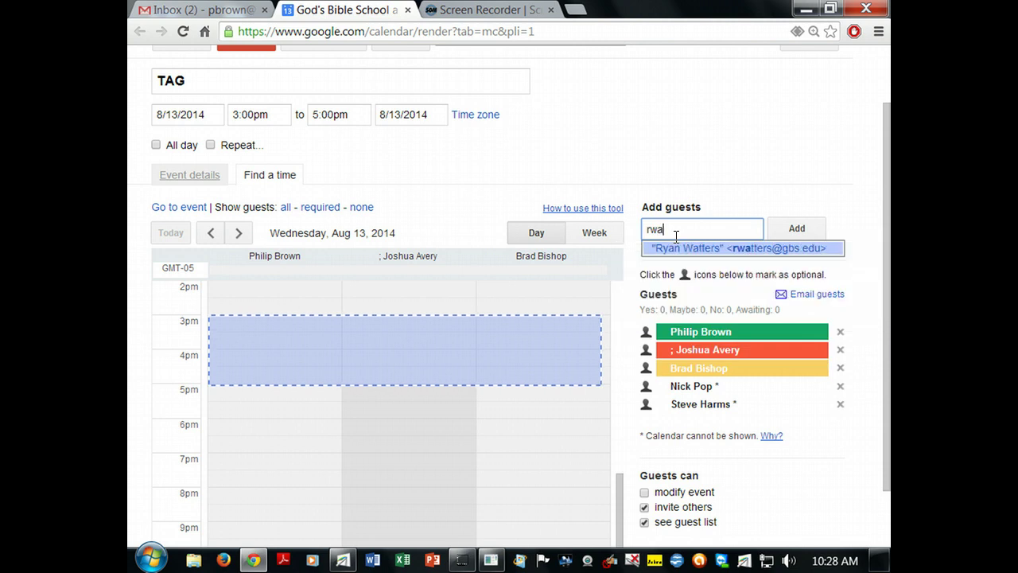
key("Return")
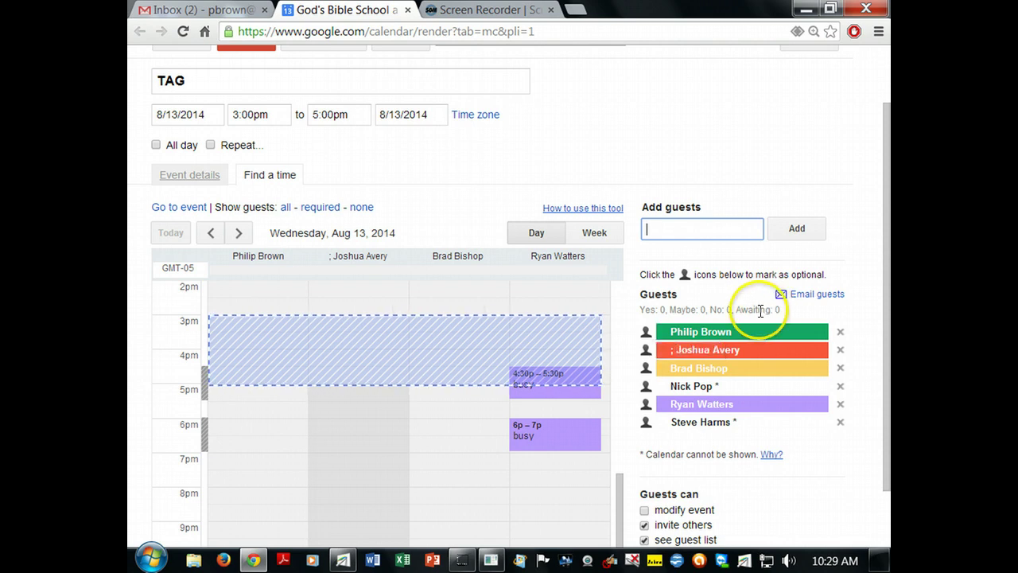
Check the guests' availability on August 13, save the TAG event and send invitations to the guests.
scroll(825, 441, "down", 2)
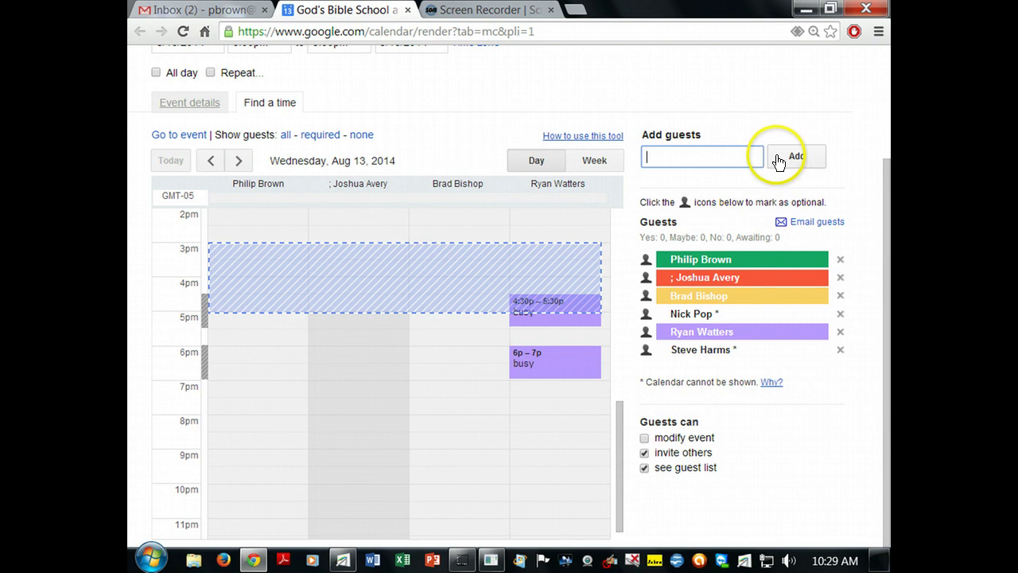
scroll(585, 236, "up", 4)
scroll(586, 235, "up", 3)
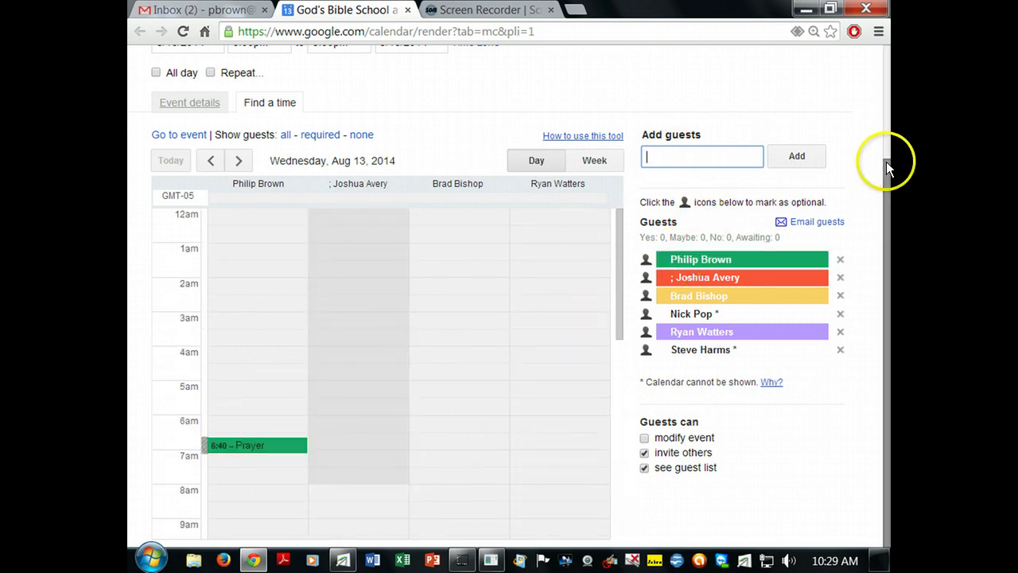
scroll(884, 144, "up", 2)
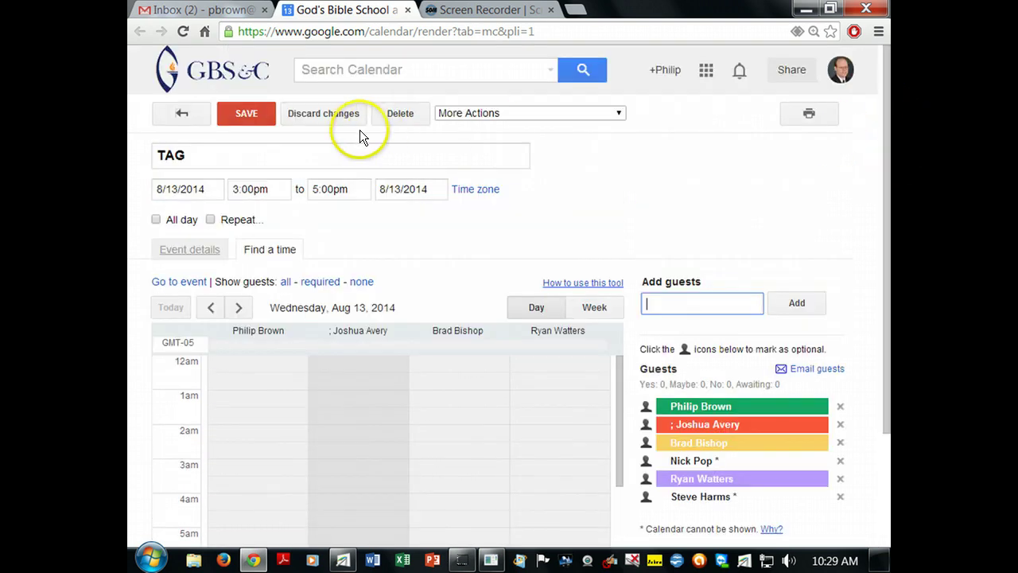
left_click(245, 117)
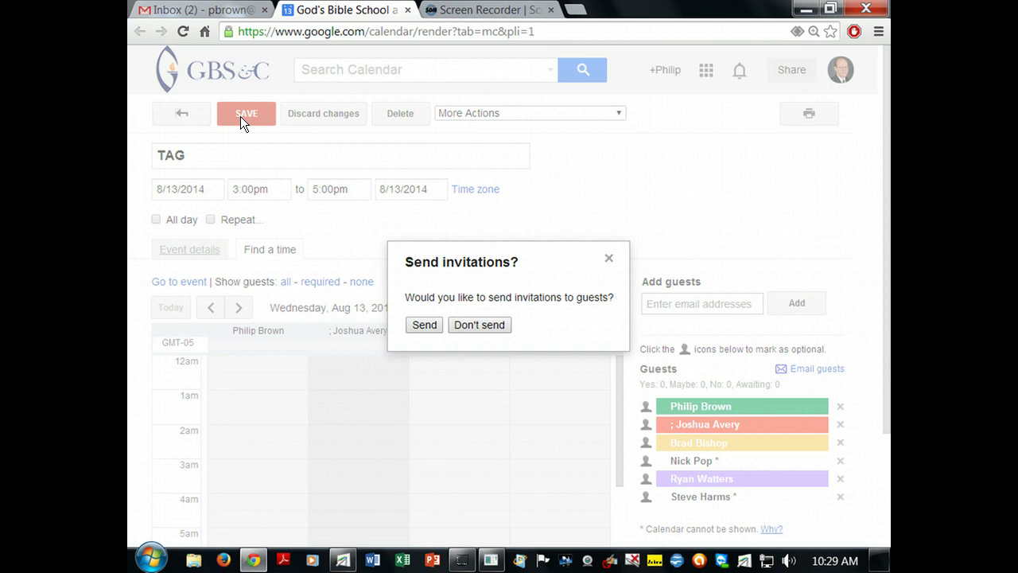
left_click(425, 325)
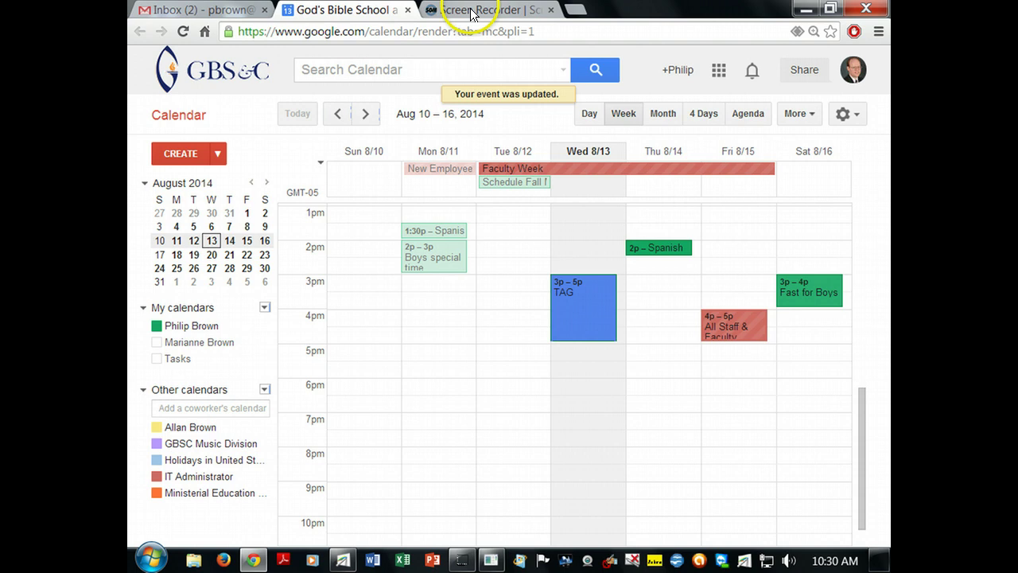
Open gbs.edu in a new browser tab and view the August 2014 events on its College Calendar page.
left_click(579, 11)
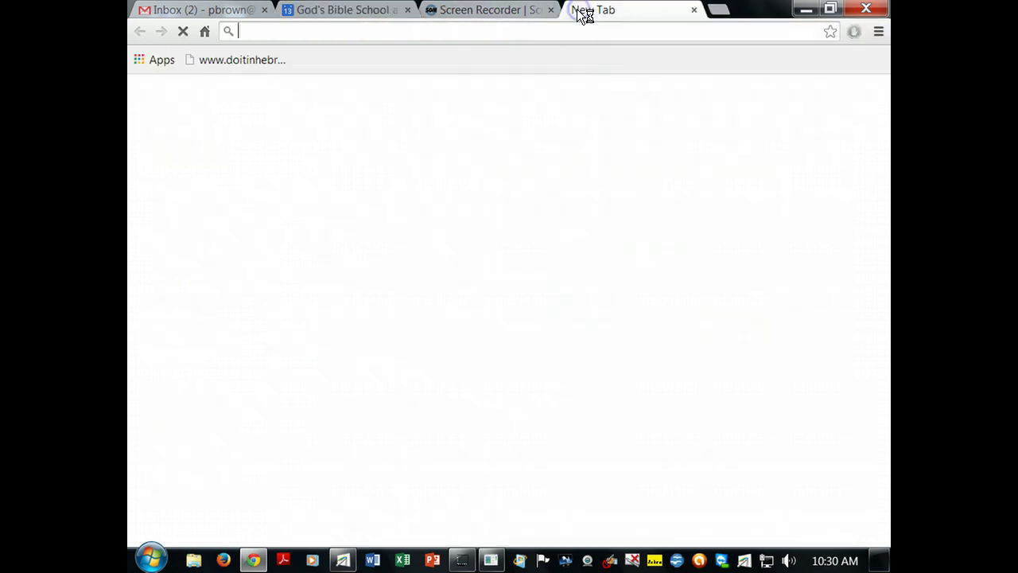
type("gbs.edu")
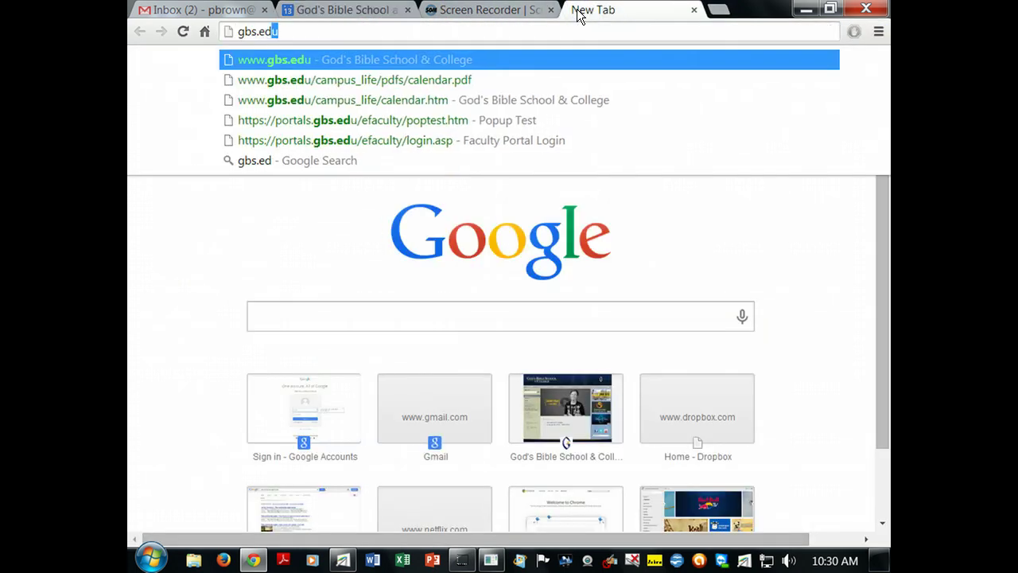
key("Return")
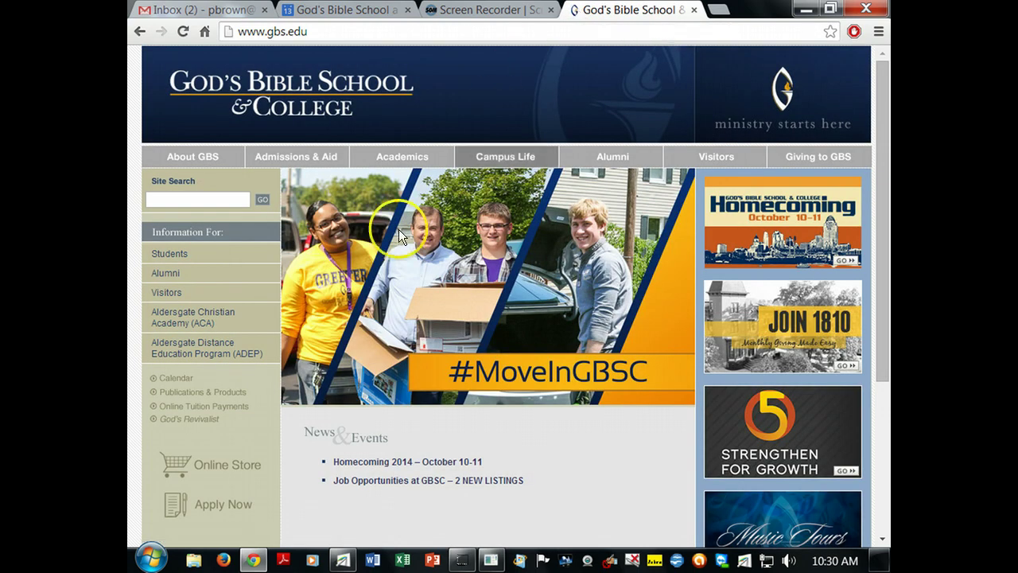
left_click(174, 379)
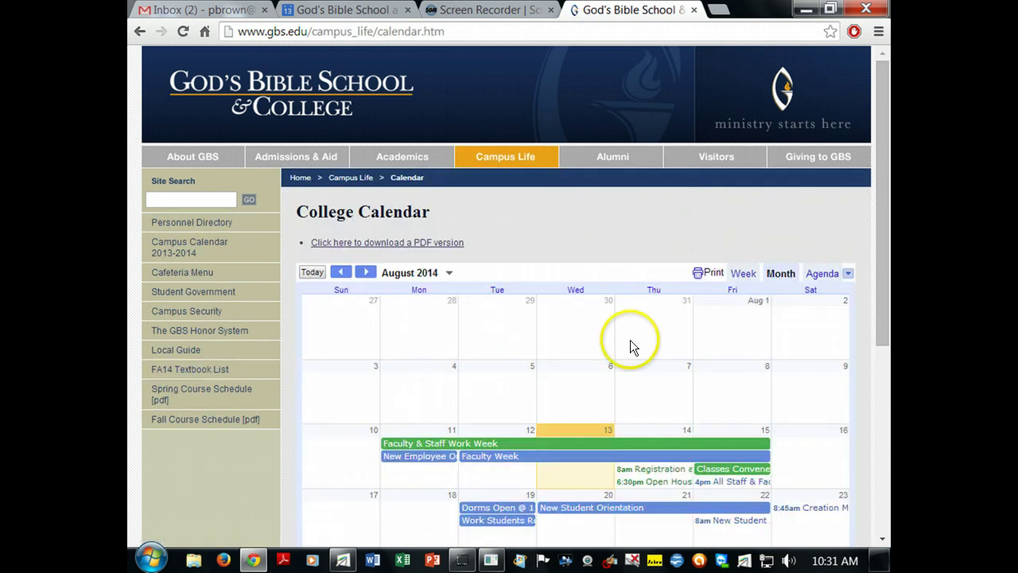
scroll(791, 316, "down", 4)
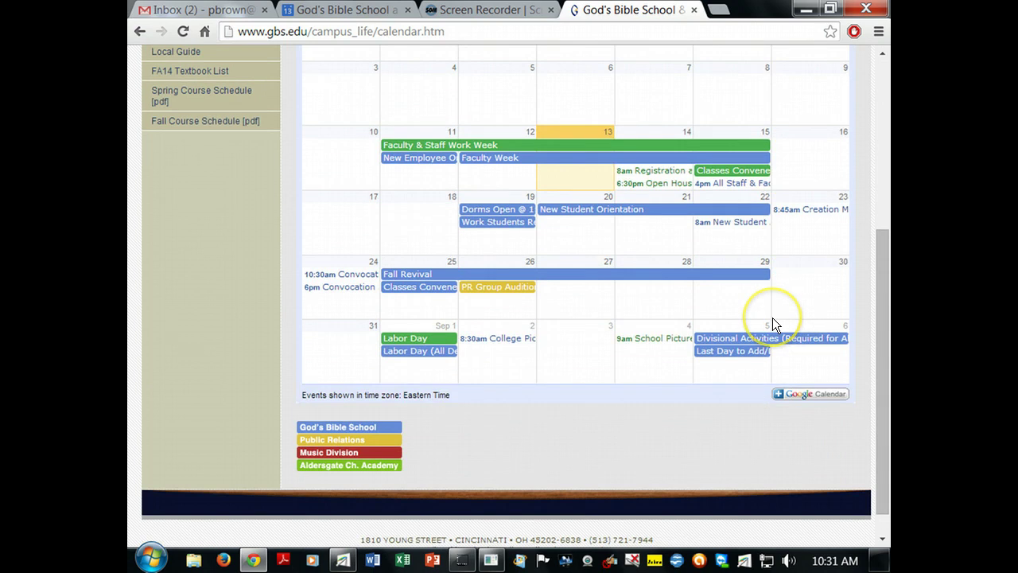
scroll(764, 315, "up", 2)
scroll(762, 311, "down", 1)
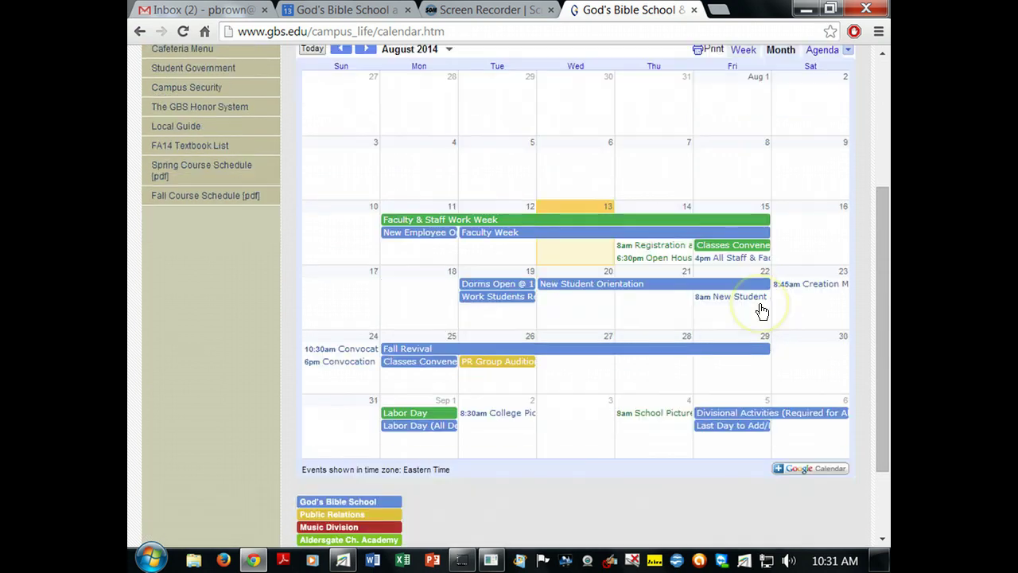